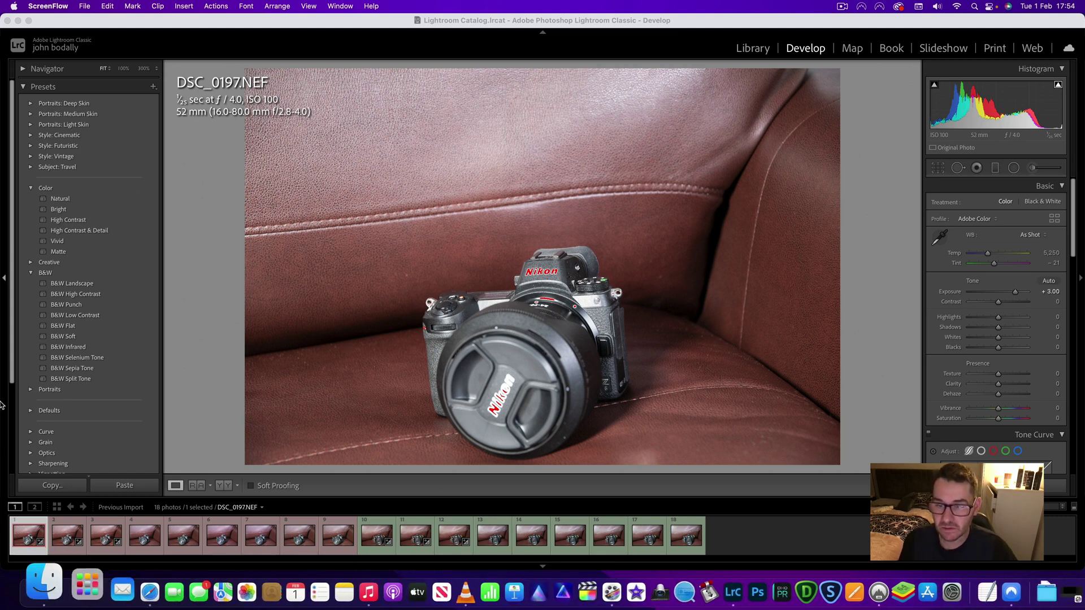
# Step: Toggle DSC_0197 and DSC_0198 between their original and brightened versions
pyautogui.click(30, 539)
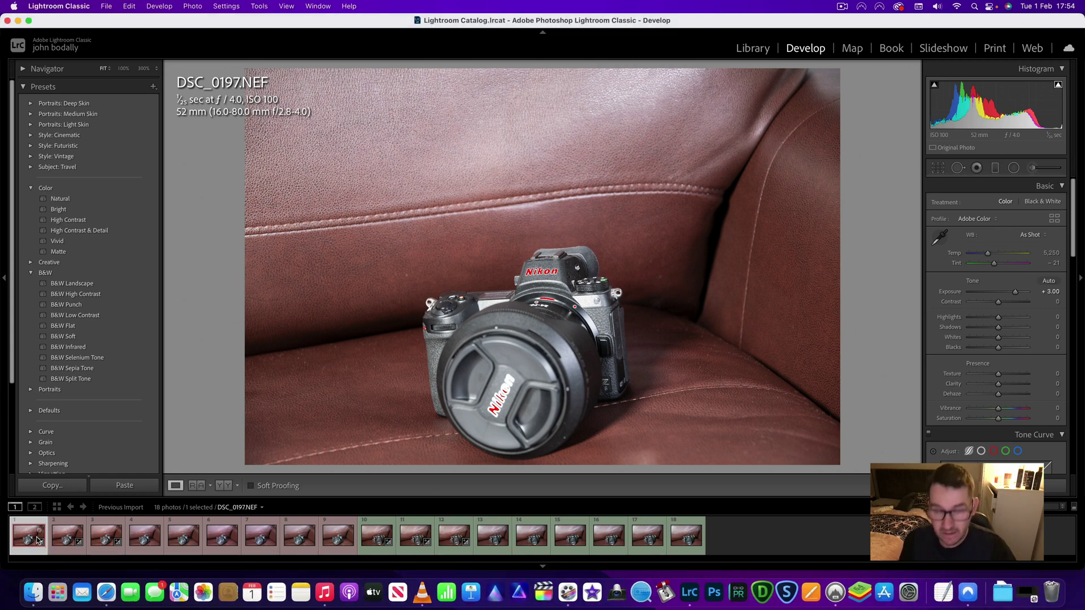
pyautogui.press('\\')
pyautogui.press('\\')
pyautogui.press('\\')
pyautogui.press('\\')
pyautogui.click(40, 541)
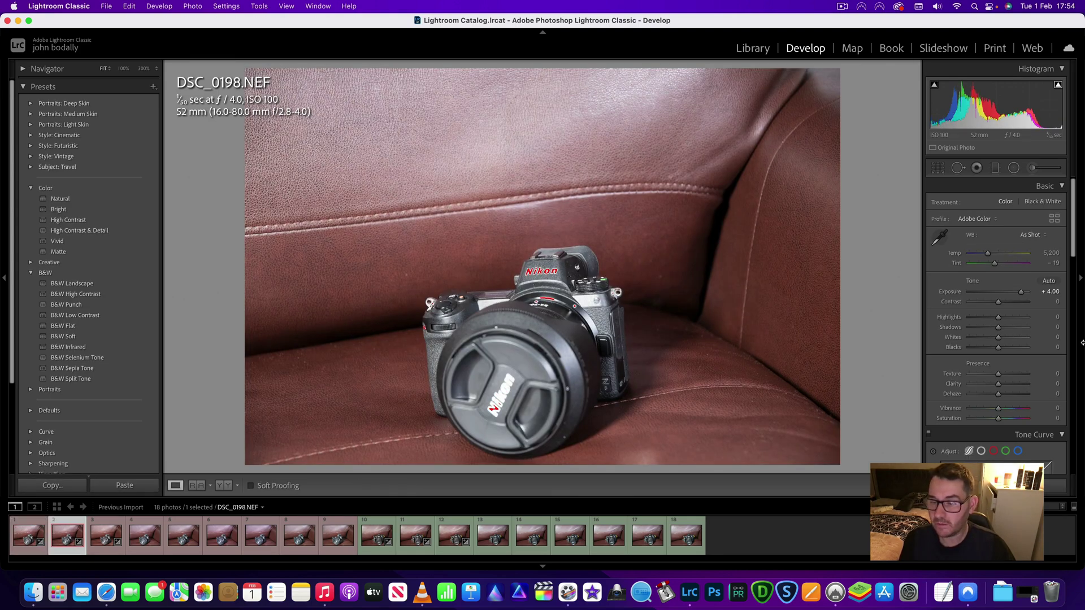
pyautogui.press('\\')
pyautogui.press('\\')
pyautogui.press('\\')
pyautogui.press('\\')
pyautogui.press('Right')
pyautogui.press('\\')
pyautogui.press('\\')
# Step: Return to DSC_0197 and compare it side by side with the D500 shot DSC_0152
pyautogui.press('Left')
pyautogui.press('Left')
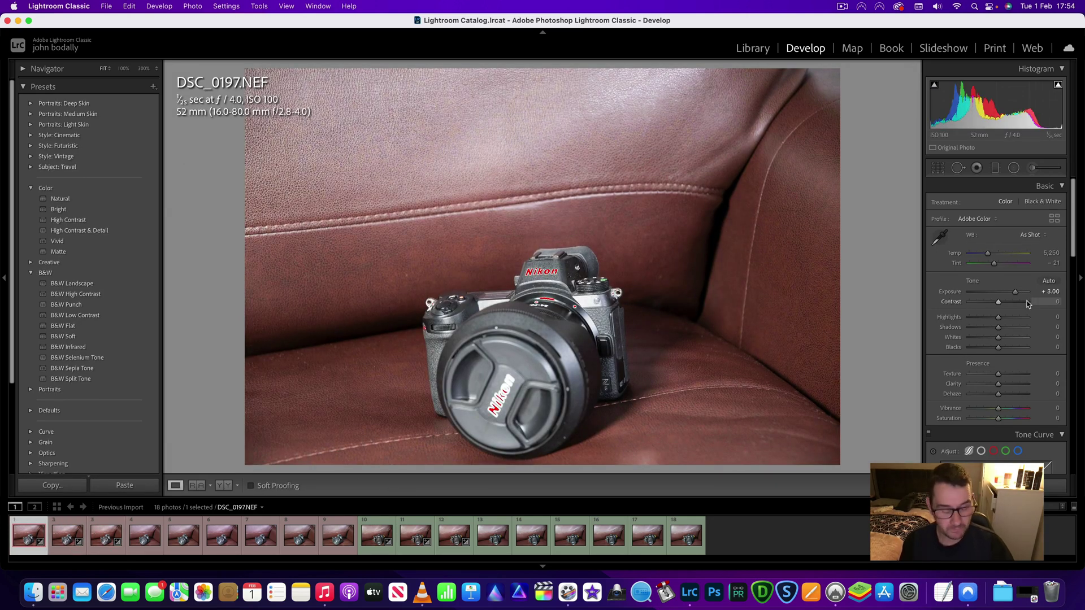
pyautogui.press('c')
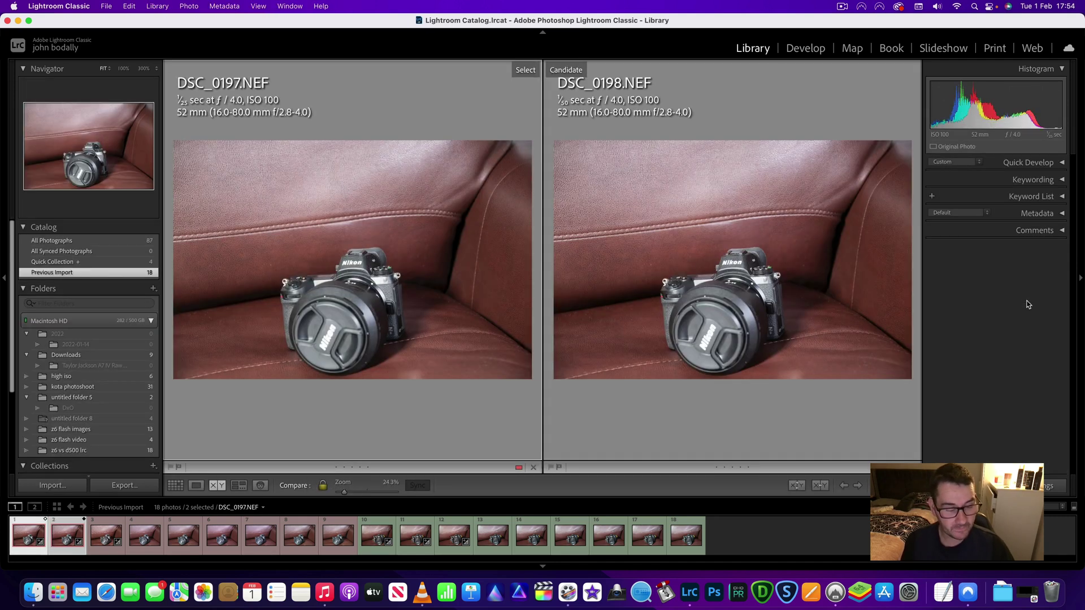
pyautogui.press('Right')
pyautogui.press('Right')
pyautogui.press('Right')
pyautogui.press('Right')
pyautogui.press('Right')
pyautogui.press('Right')
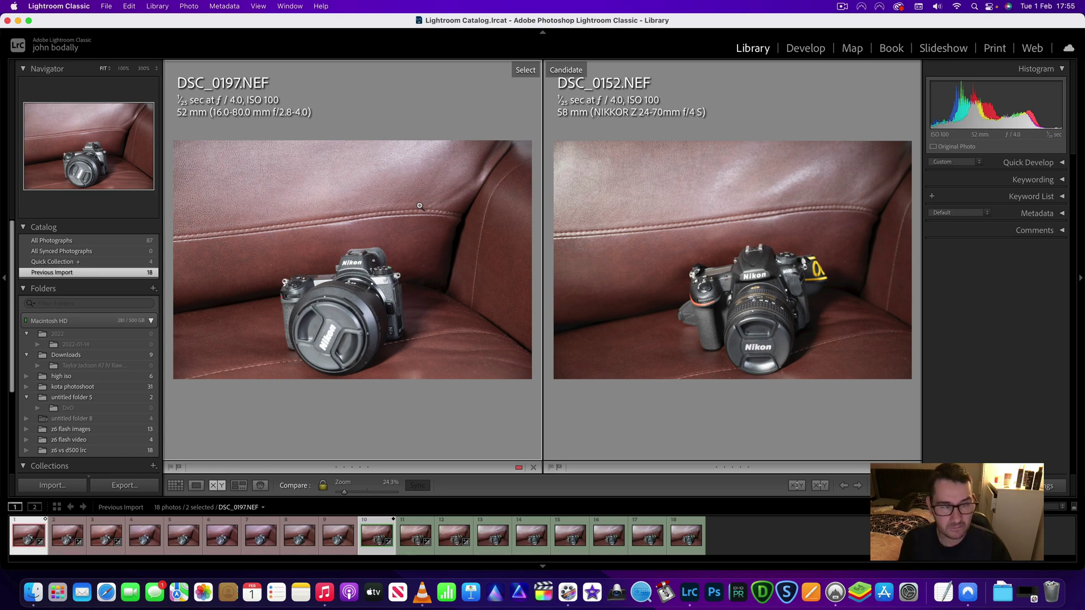
pyautogui.press('l')
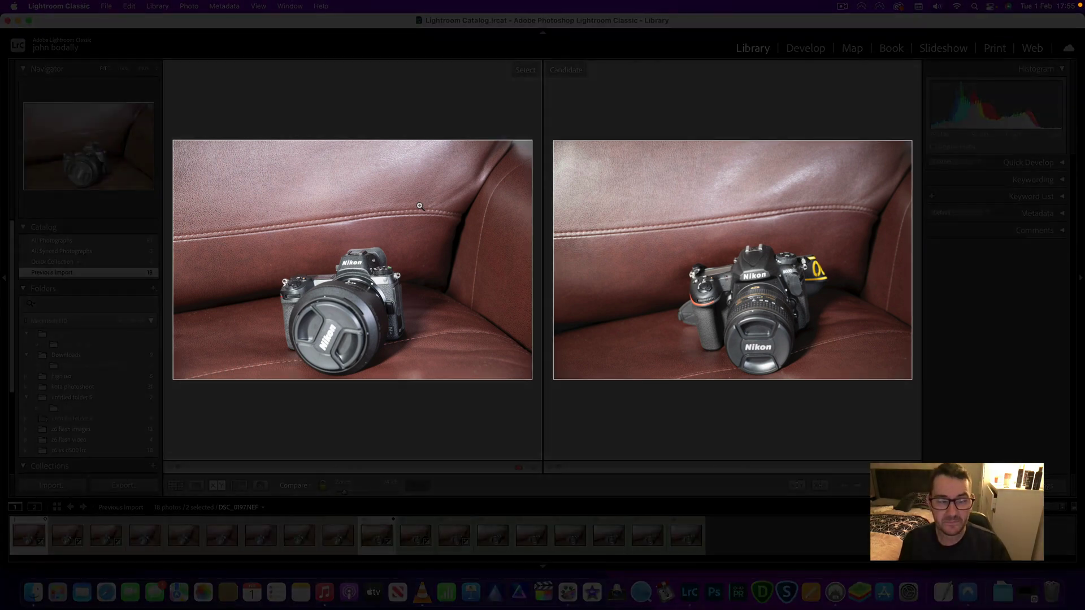
pyautogui.click(443, 260)
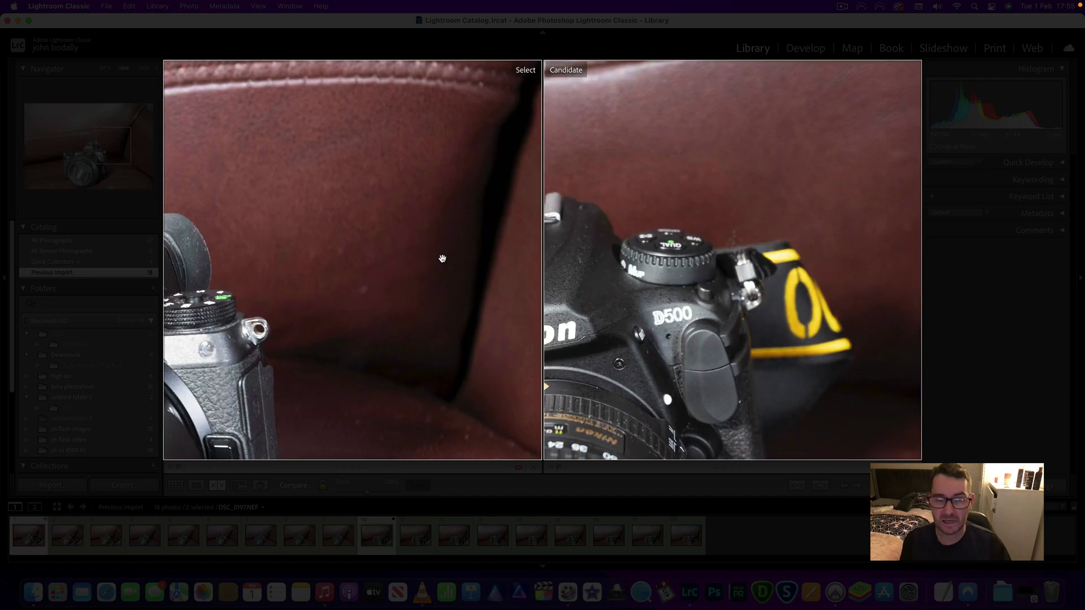
pyautogui.moveTo(442, 260); pyautogui.dragTo(380, 221)
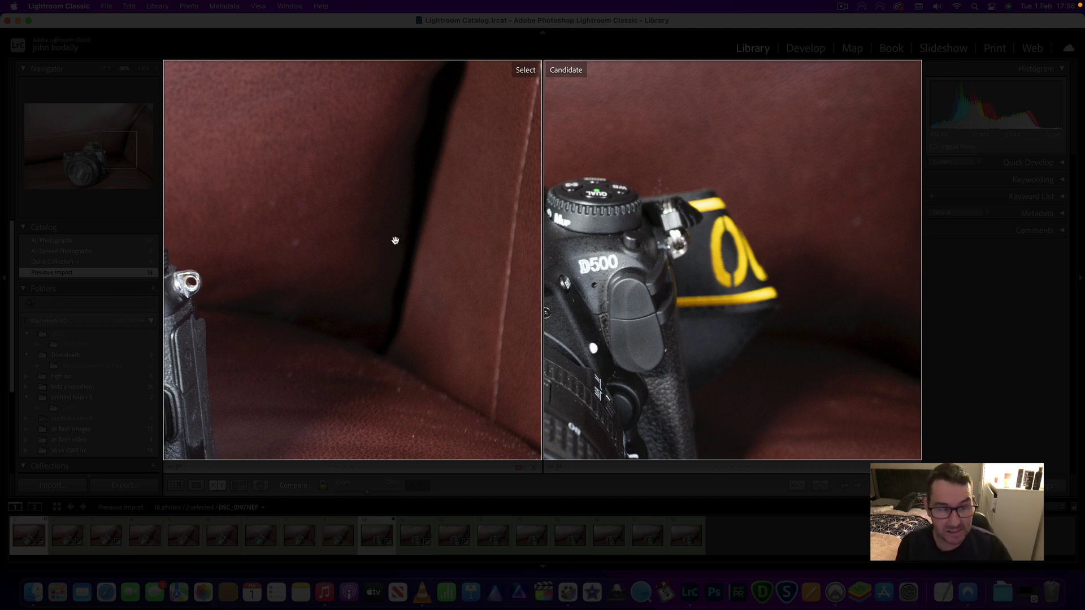
pyautogui.moveTo(394, 244); pyautogui.dragTo(367, 228)
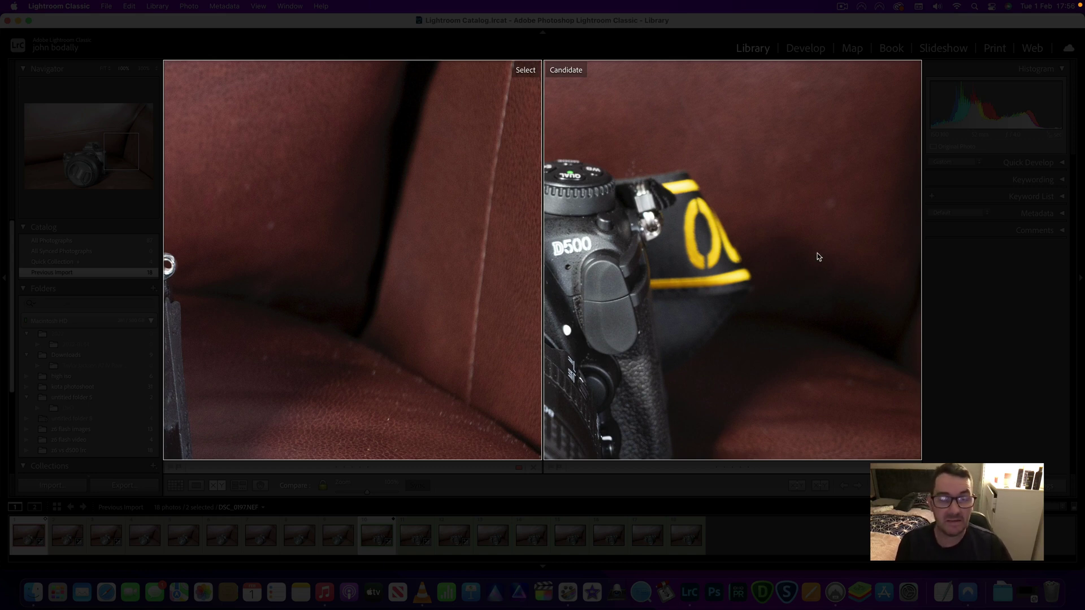
pyautogui.click(405, 201)
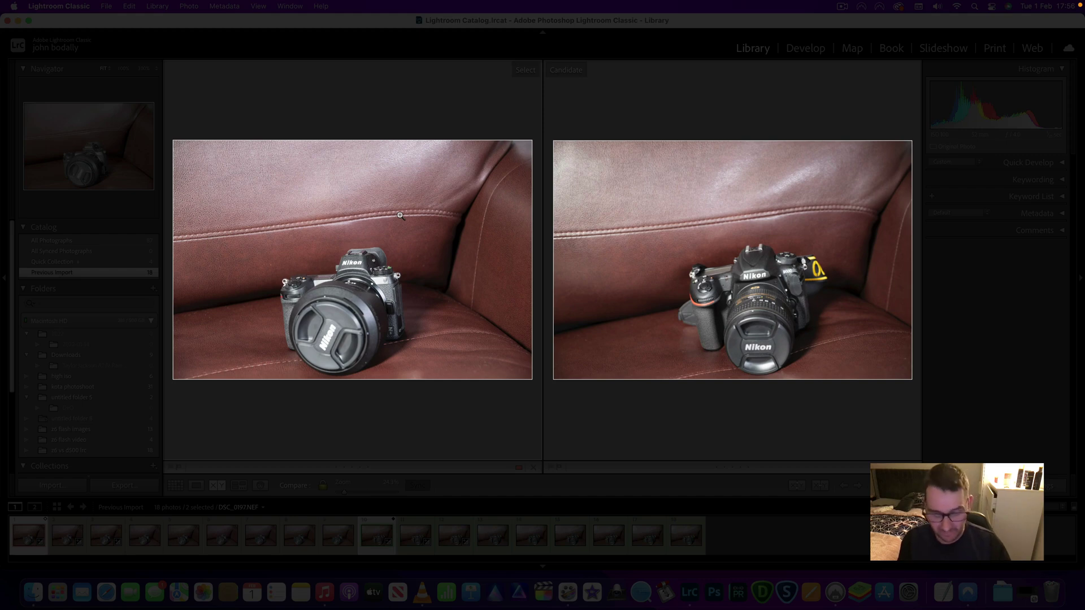
# Step: Restore normal lighting and pair DSC_0198 with the D500 candidate DSC_0153
pyautogui.press('l')
pyautogui.press('l')
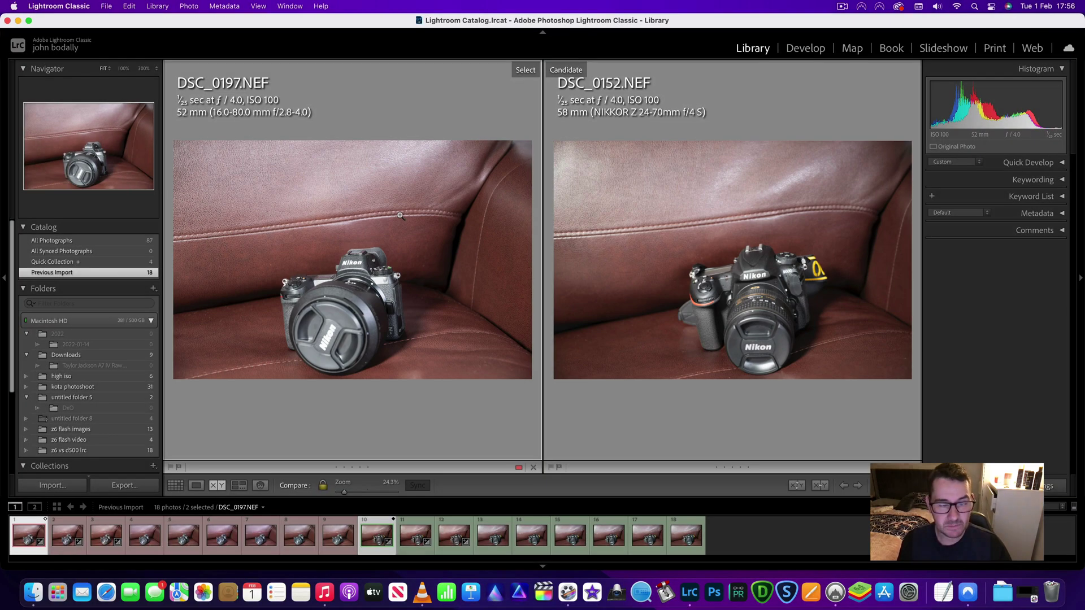
pyautogui.click(60, 535)
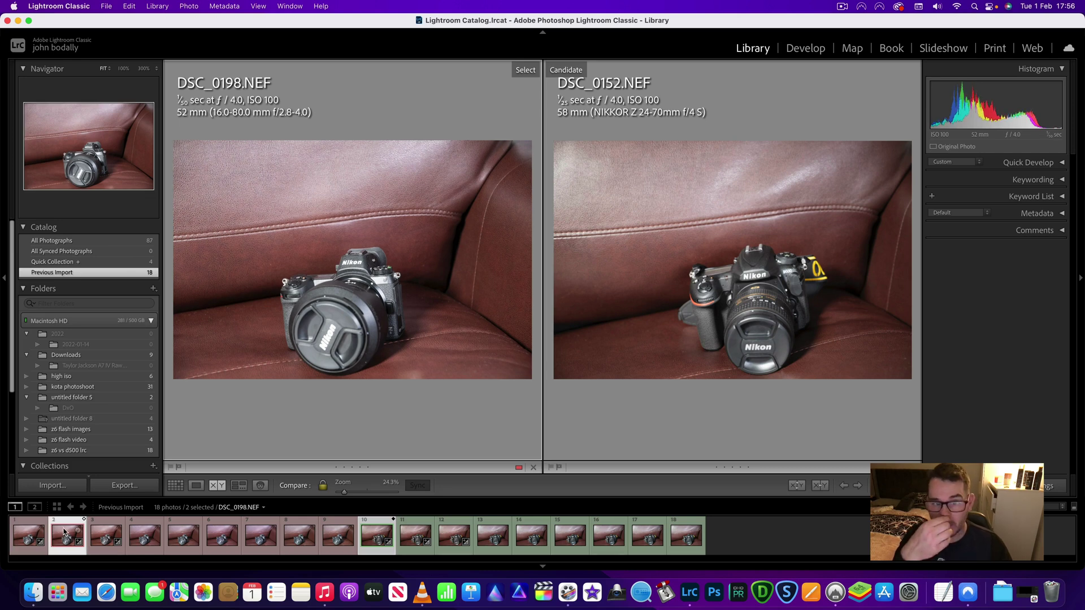
pyautogui.press('Right')
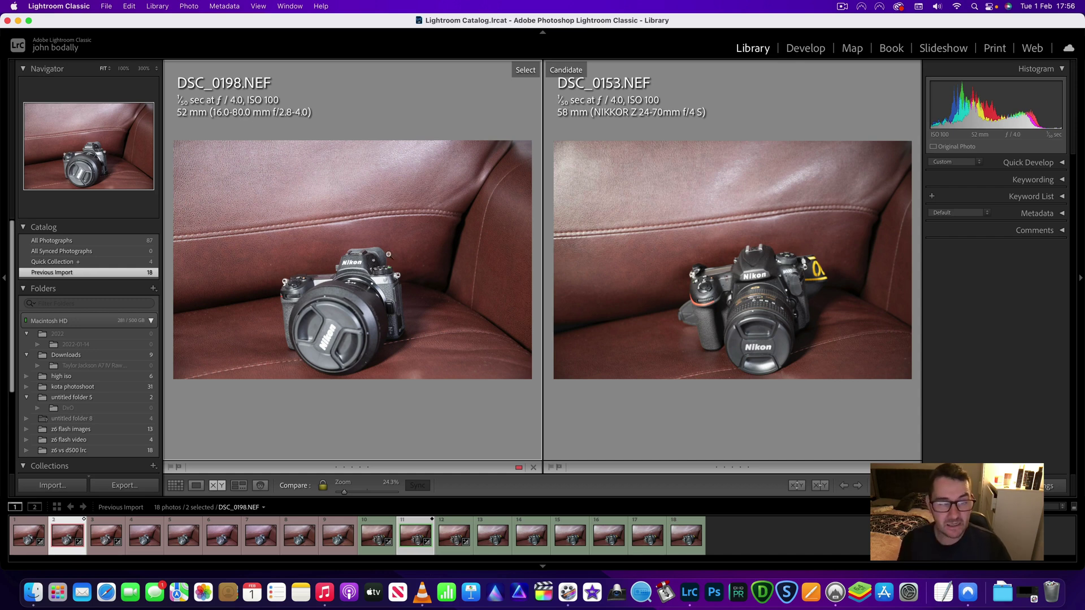
# Step: Zoom both photos to 100% with lights out, pan across the camera tops, then zoom back out
pyautogui.click(416, 240)
pyautogui.press('l')
pyautogui.press('l')
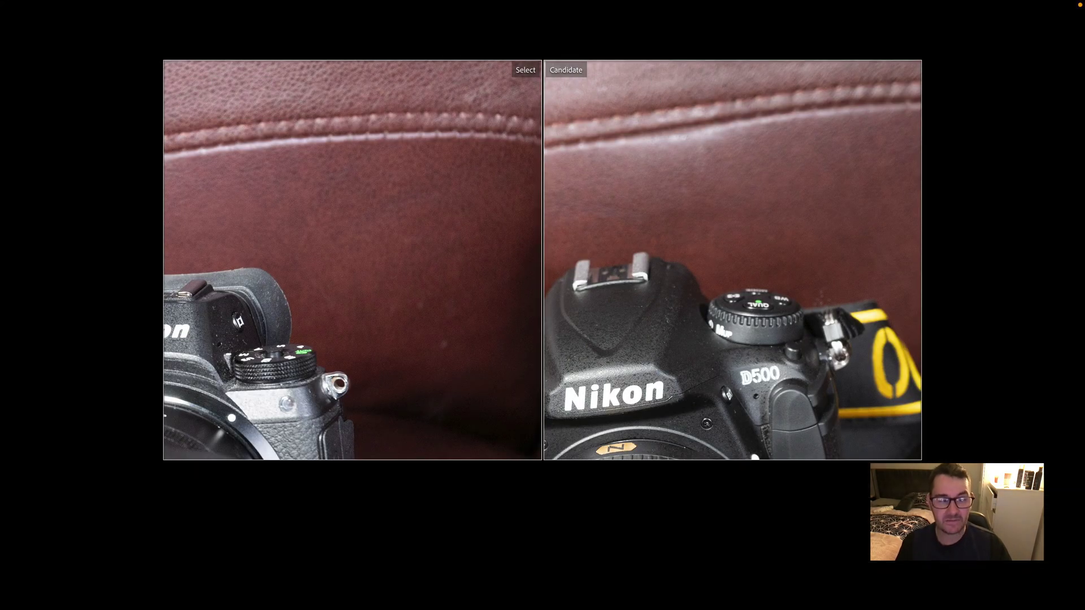
pyautogui.moveTo(413, 254); pyautogui.dragTo(361, 187)
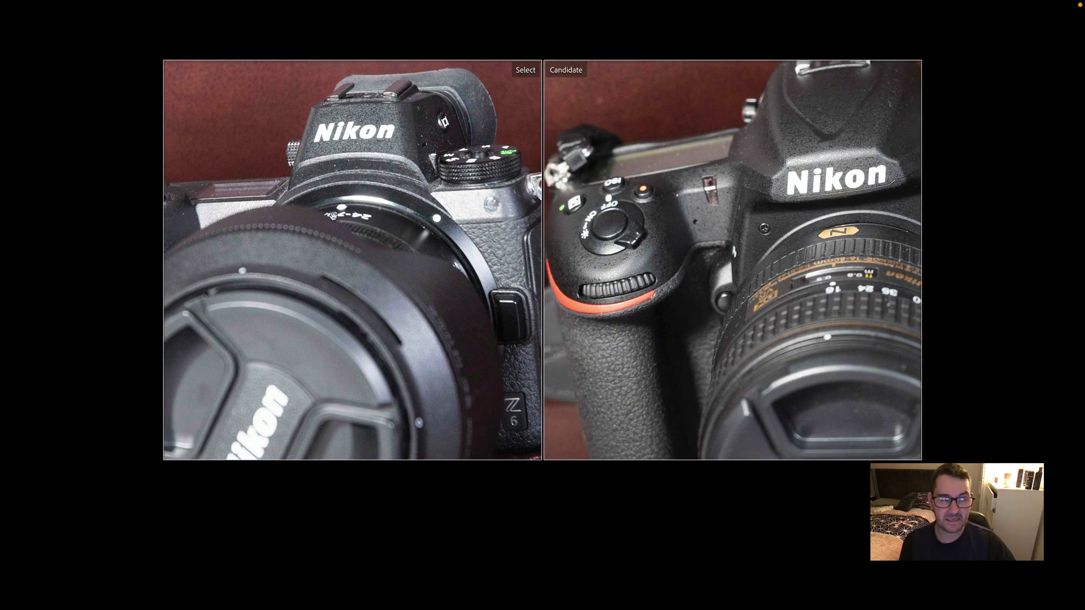
pyautogui.scroll(-10, 337, 215)
pyautogui.hscroll(-10, 338, 215)
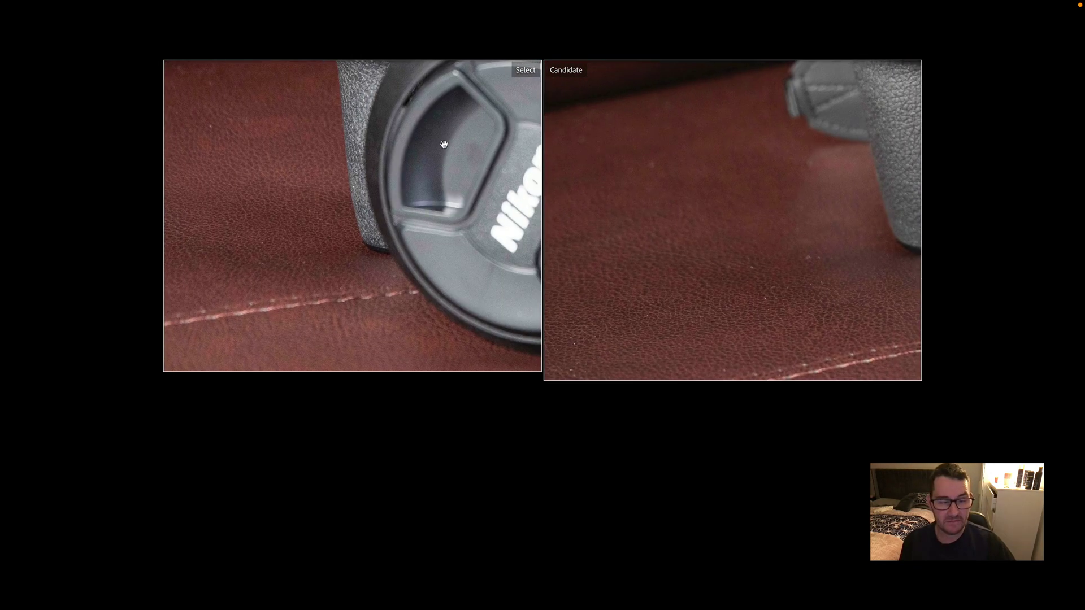
pyautogui.scroll(10, 263, 299)
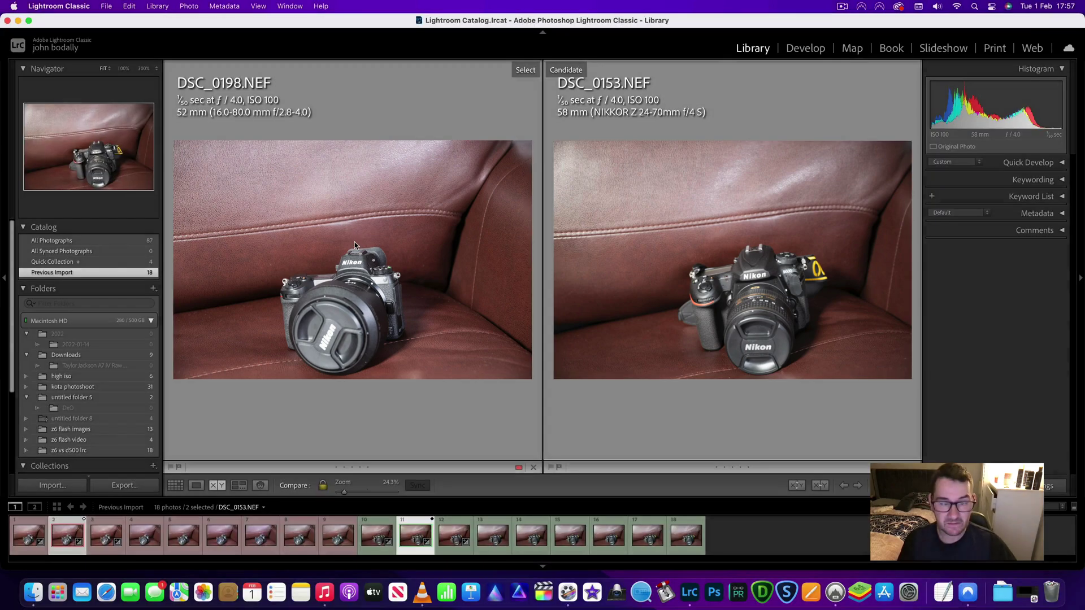
# Step: Try DSC_0200, DSC_0199 and DSC_0154 as candidates, then pair DSC_0197 with DSC_0198
pyautogui.click(94, 538)
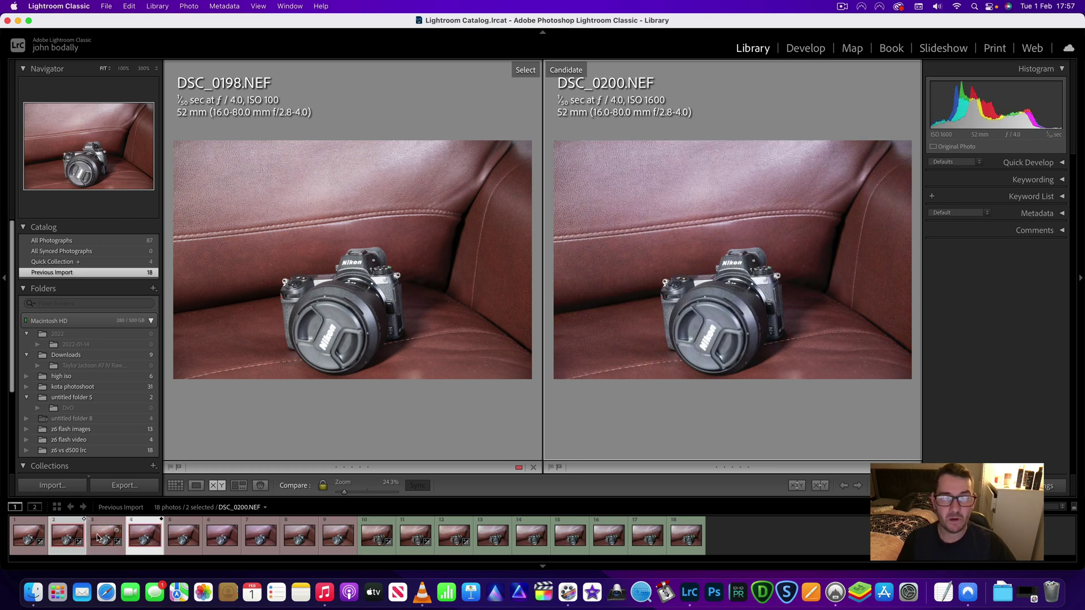
pyautogui.click(97, 537)
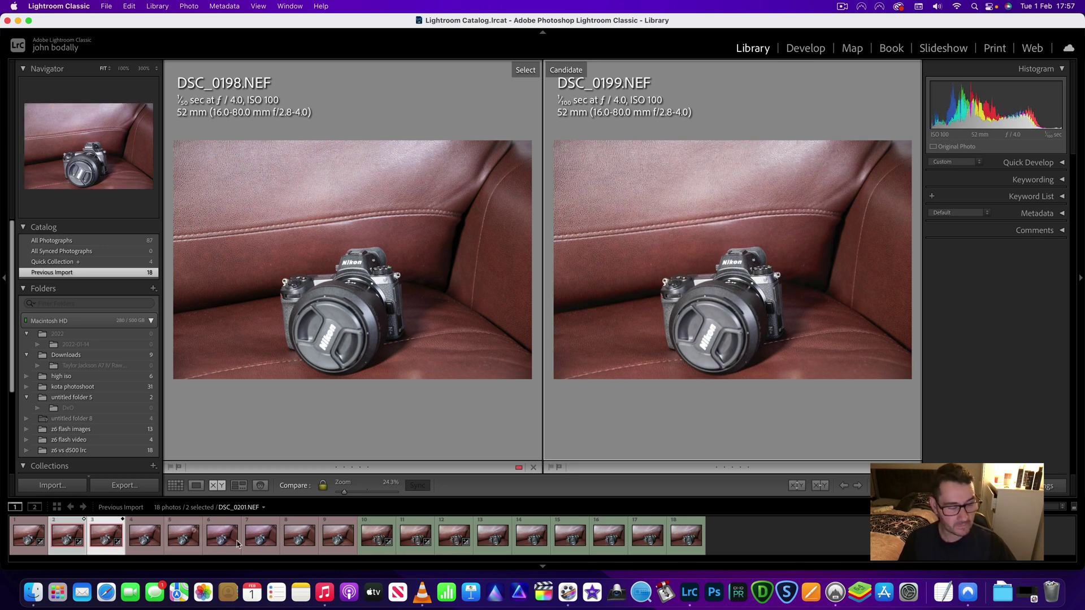
pyautogui.click(456, 538)
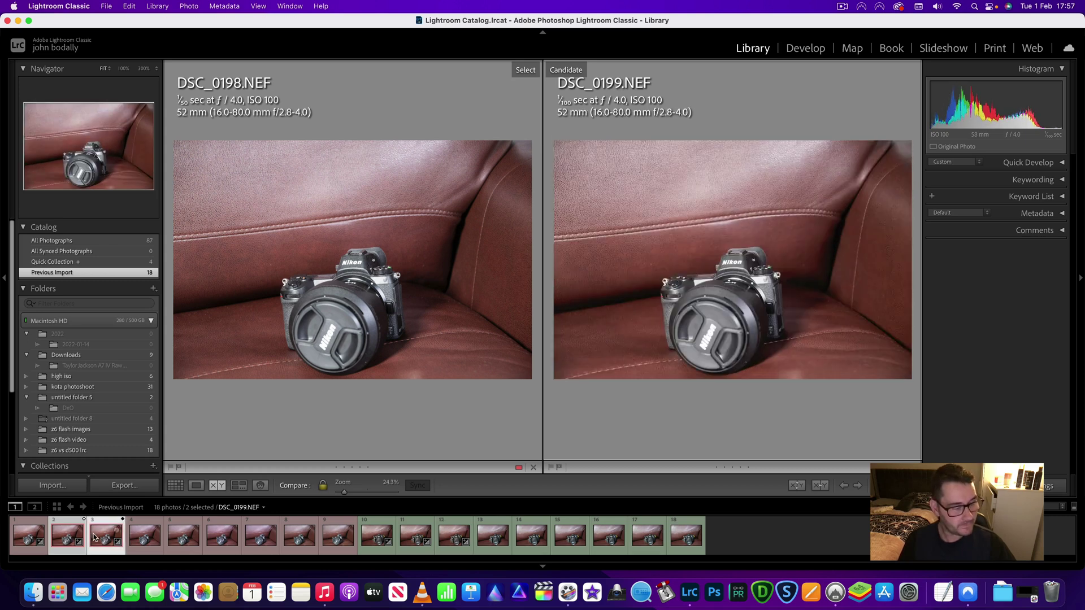
pyautogui.click(28, 539)
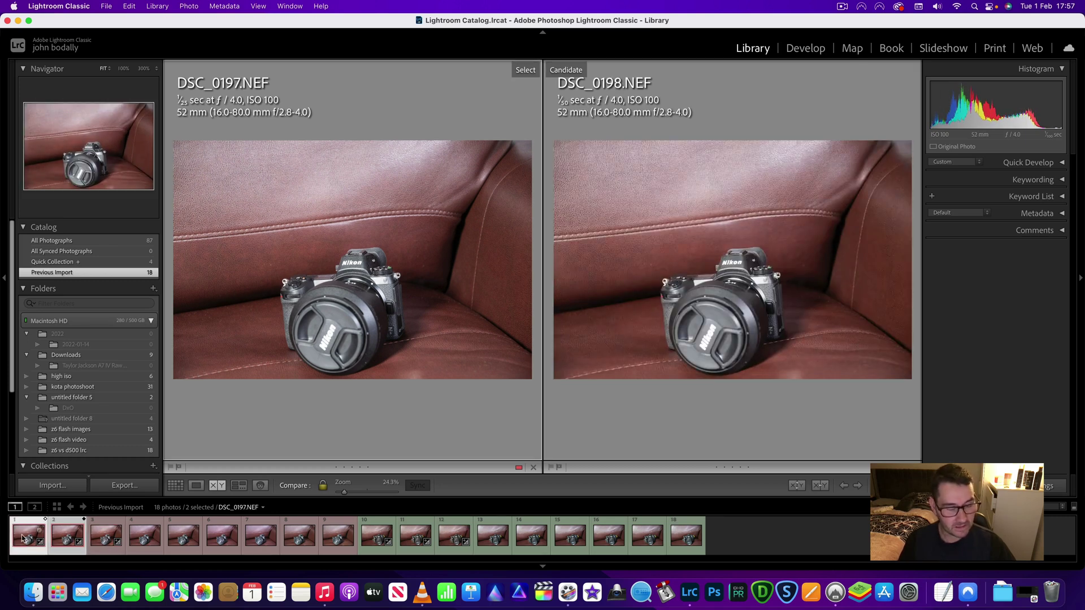
# Step: View DSC_0197 alone at full size, then open DSC_0199 in Develop
pyautogui.press('e')
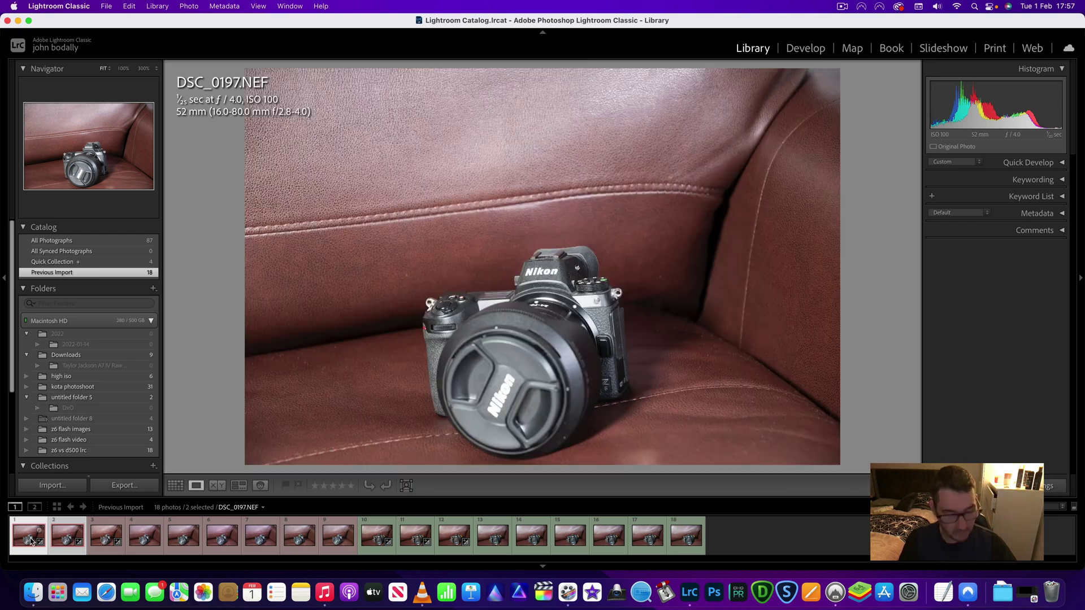
pyautogui.click(102, 538)
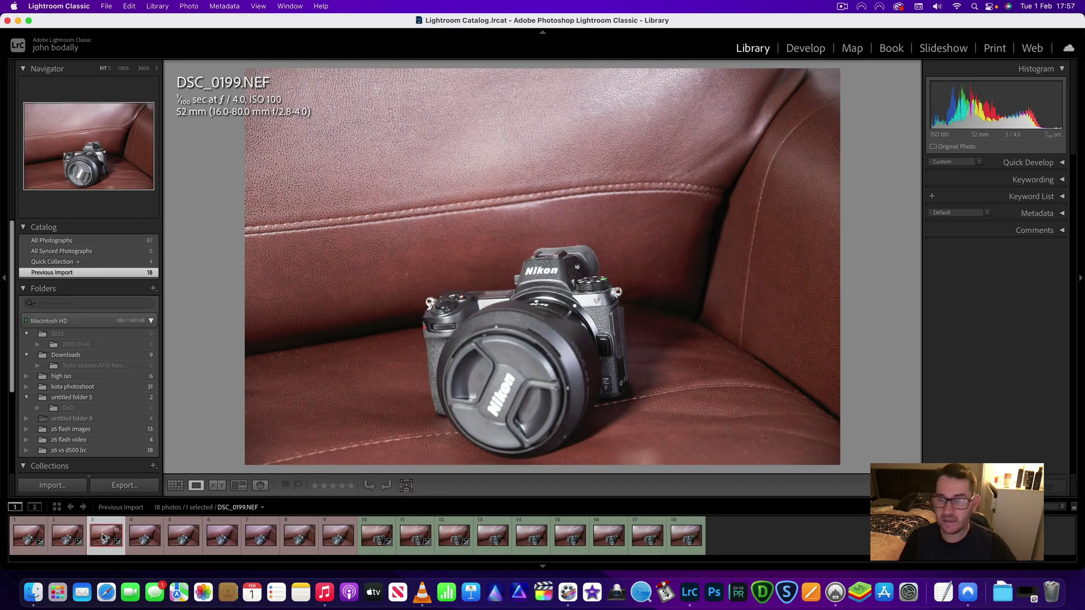
pyautogui.click(805, 48)
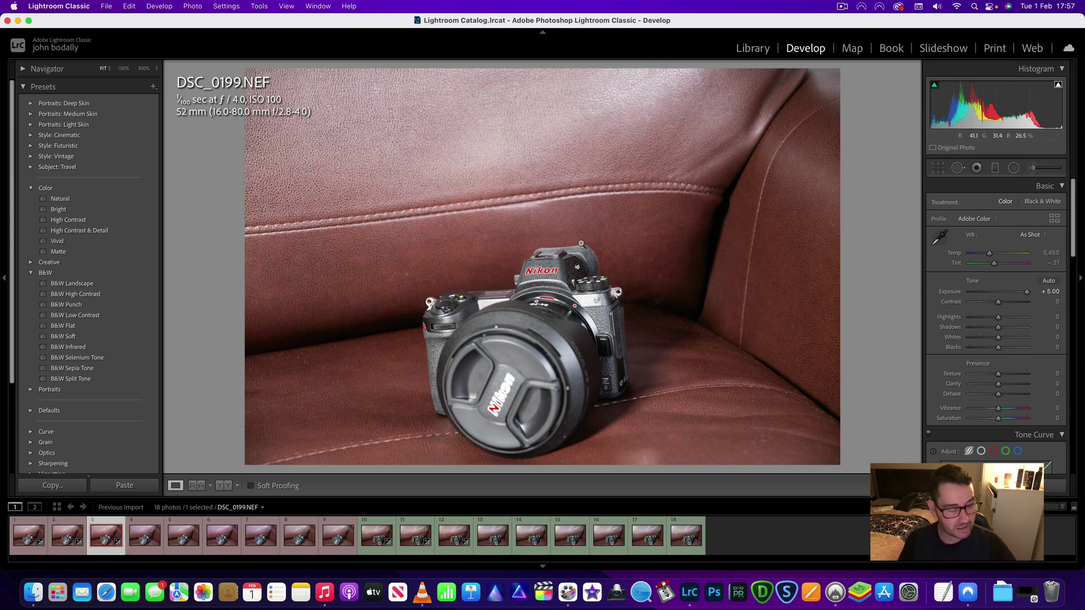
# Step: Compare the brightened DSC_0199 side by side with the D500 shot DSC_0154
pyautogui.press('c')
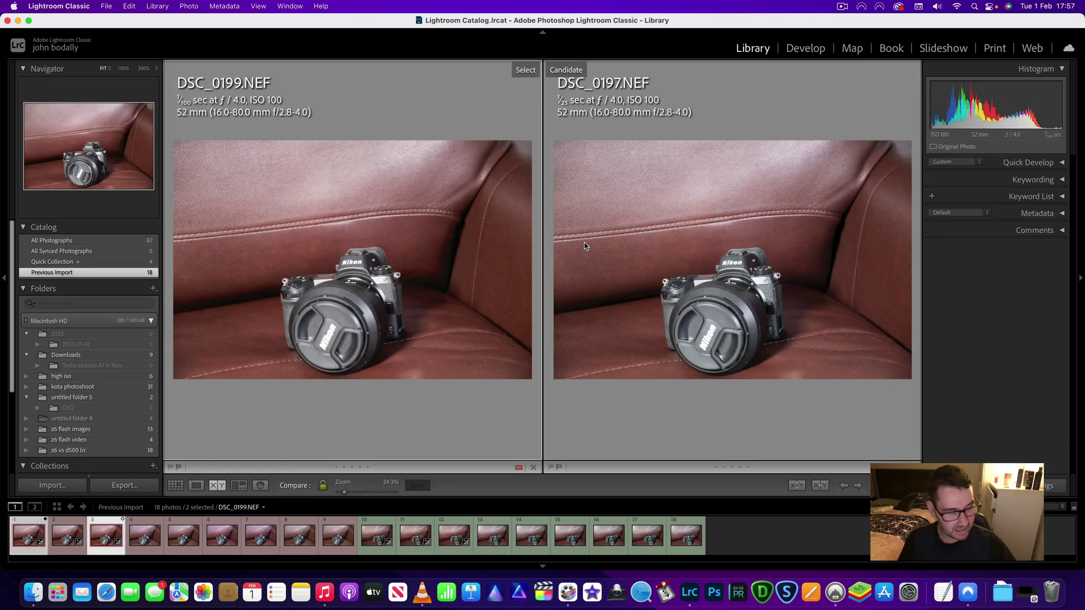
pyautogui.press('Right')
pyautogui.press('Right')
pyautogui.press('Right')
pyautogui.press('Right')
pyautogui.press('Right')
pyautogui.press('Right')
pyautogui.press('Right')
pyautogui.press('Right')
pyautogui.press('Right')
pyautogui.press('Right')
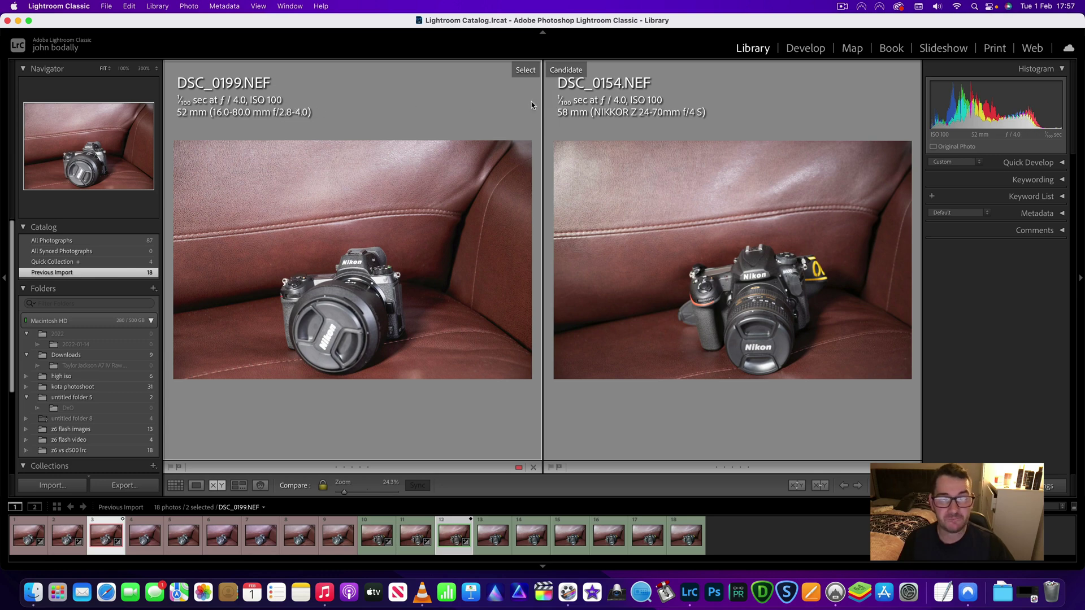
pyautogui.click(814, 48)
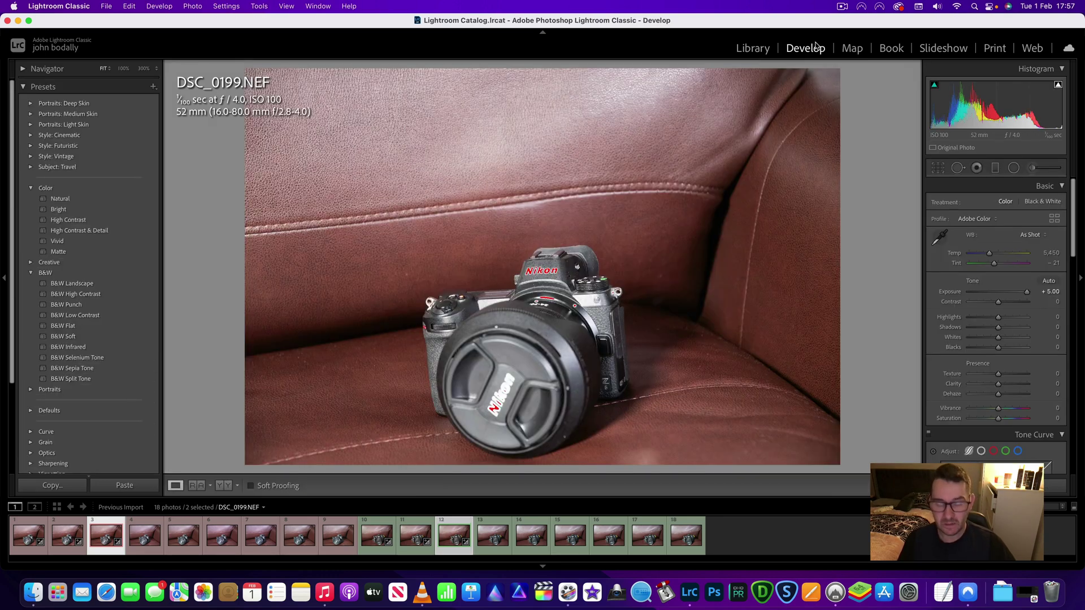
pyautogui.press('c')
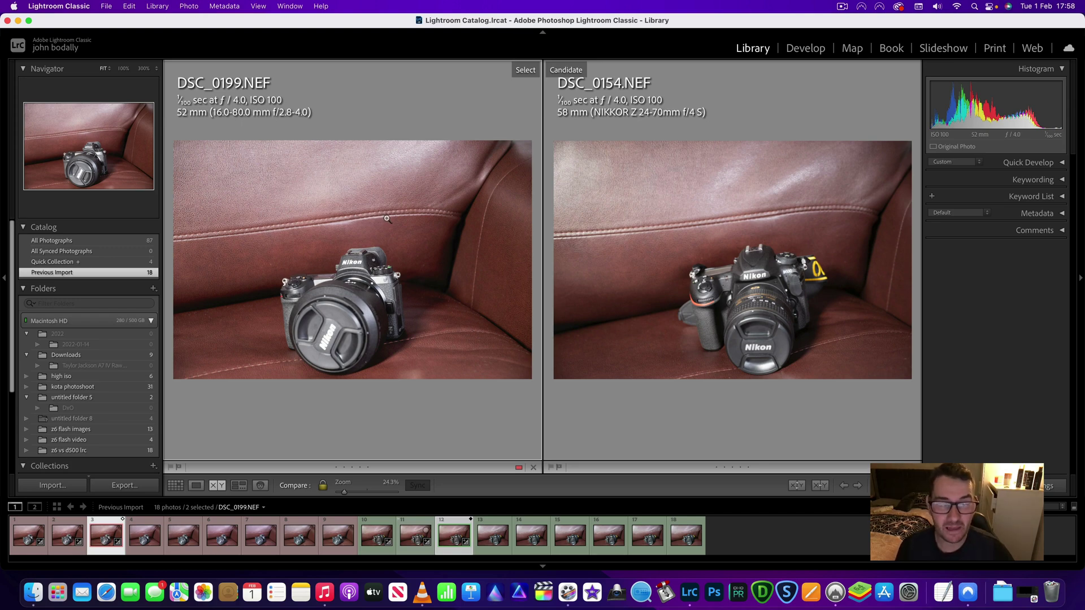
pyautogui.press('l')
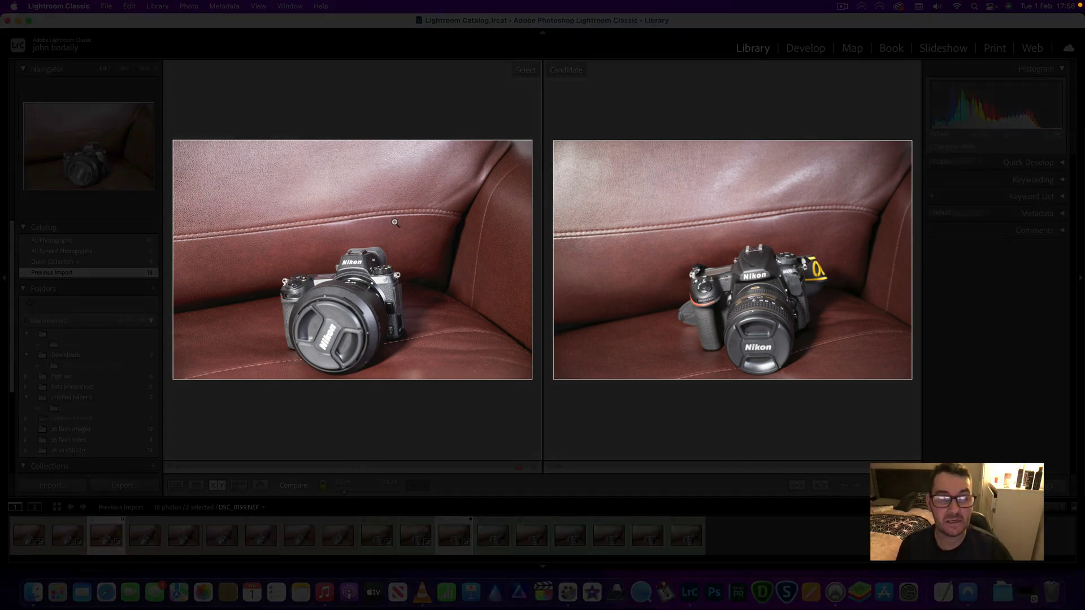
pyautogui.press('l')
pyautogui.click(395, 222)
pyautogui.moveTo(395, 220); pyautogui.dragTo(374, 162)
pyautogui.click(375, 162)
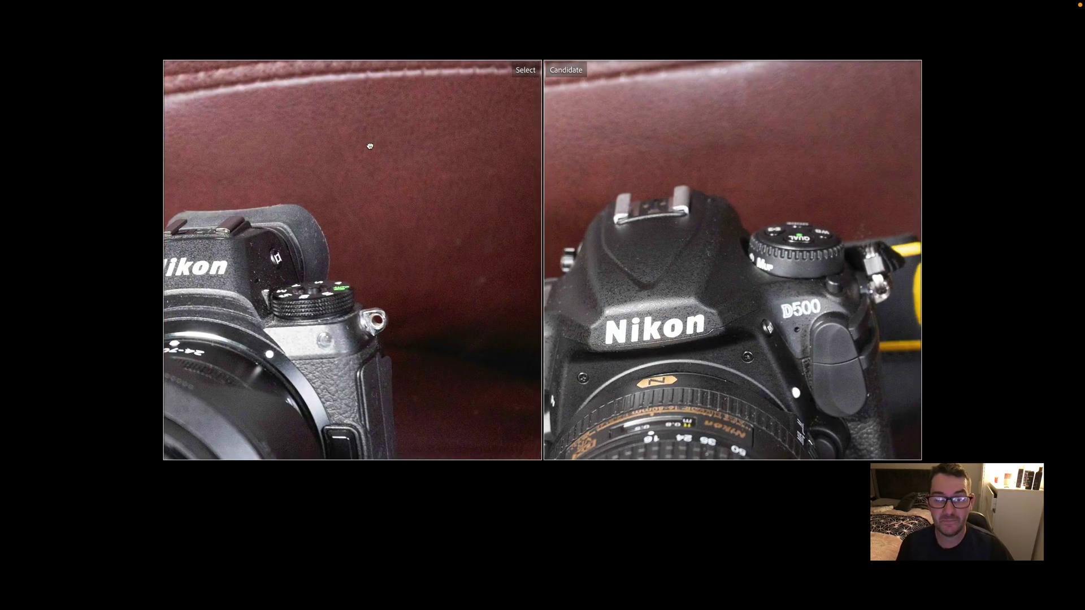
pyautogui.moveTo(363, 223); pyautogui.dragTo(388, 182)
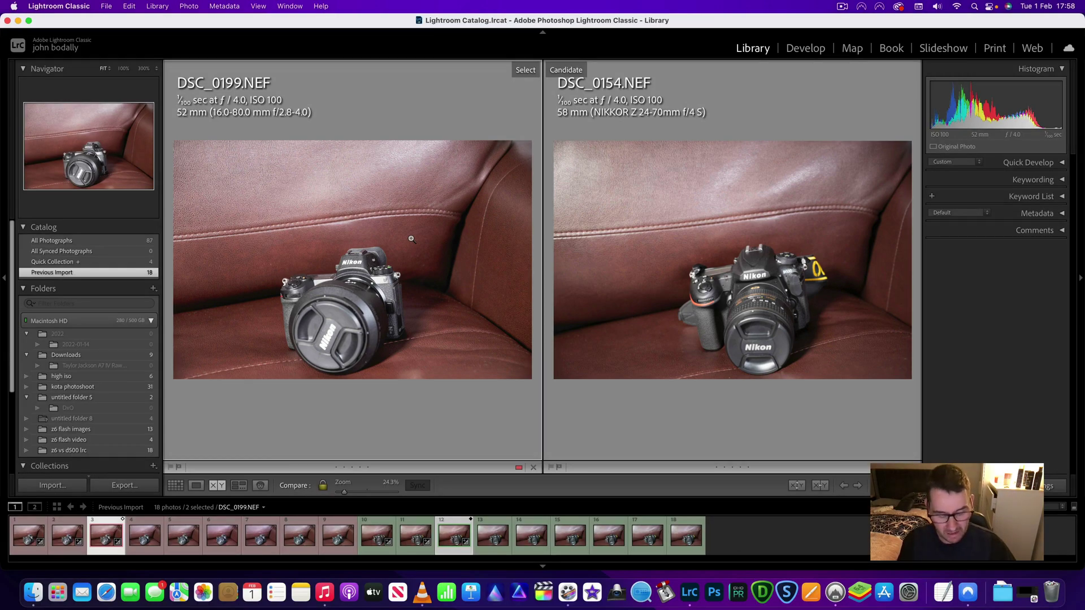
# Step: Switch to single-photo Loupe view showing the first shot, DSC_0197
pyautogui.press('e')
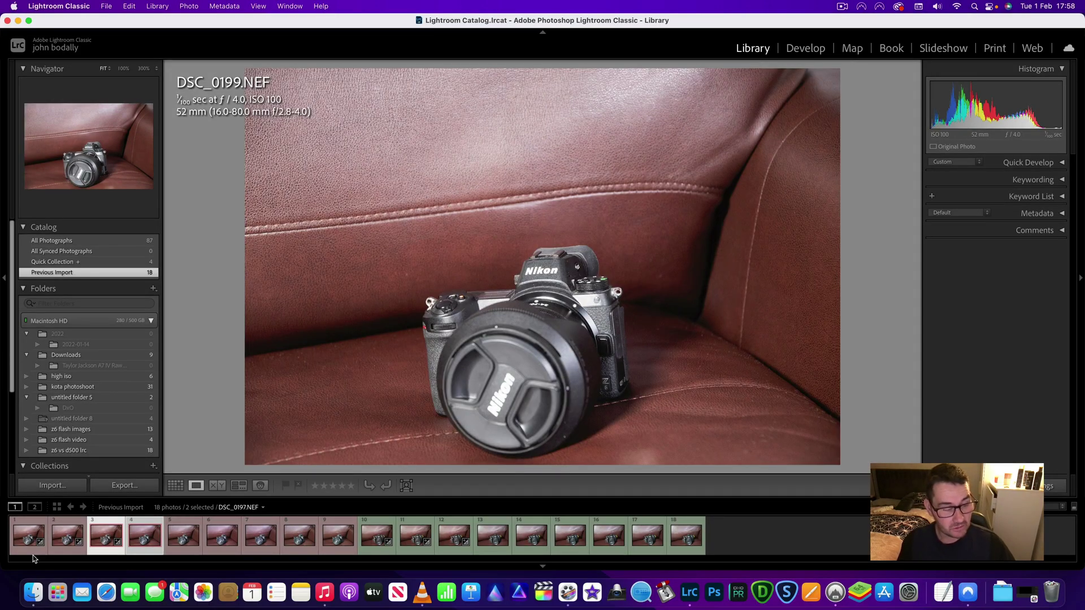
pyautogui.click(23, 537)
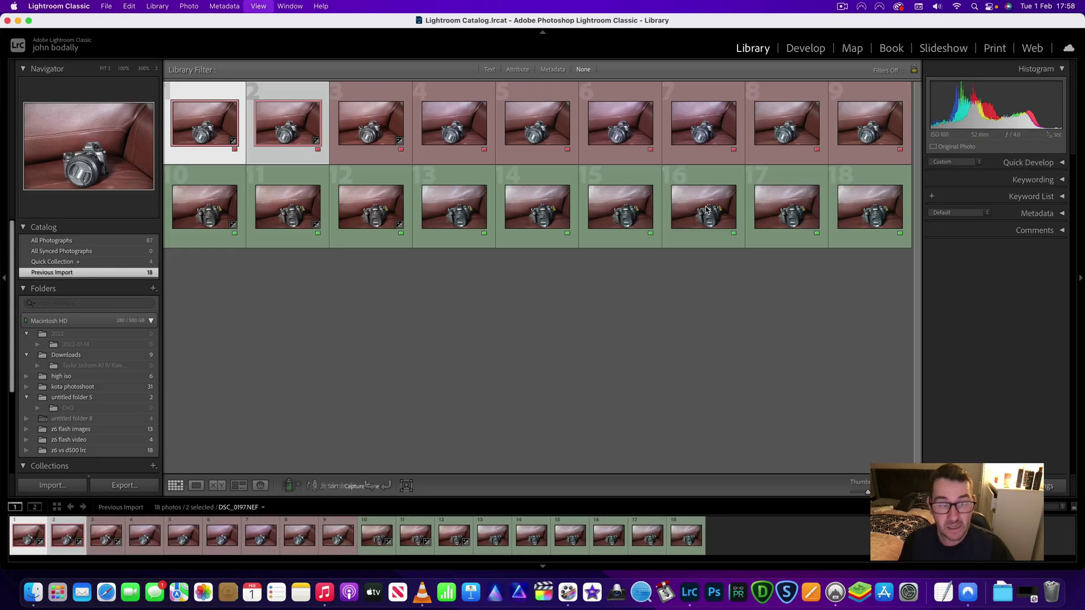
# Step: In Develop, check DSC_0197 (+3.00) and DSC_0199 (+5.00) against their unedited originals
pyautogui.click(805, 50)
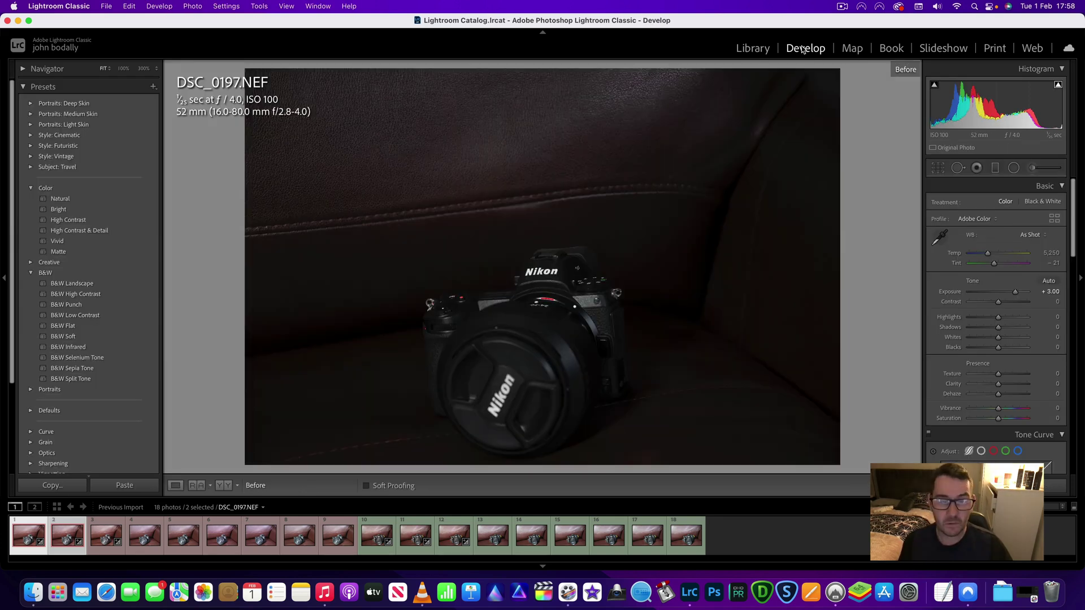
pyautogui.press('\\')
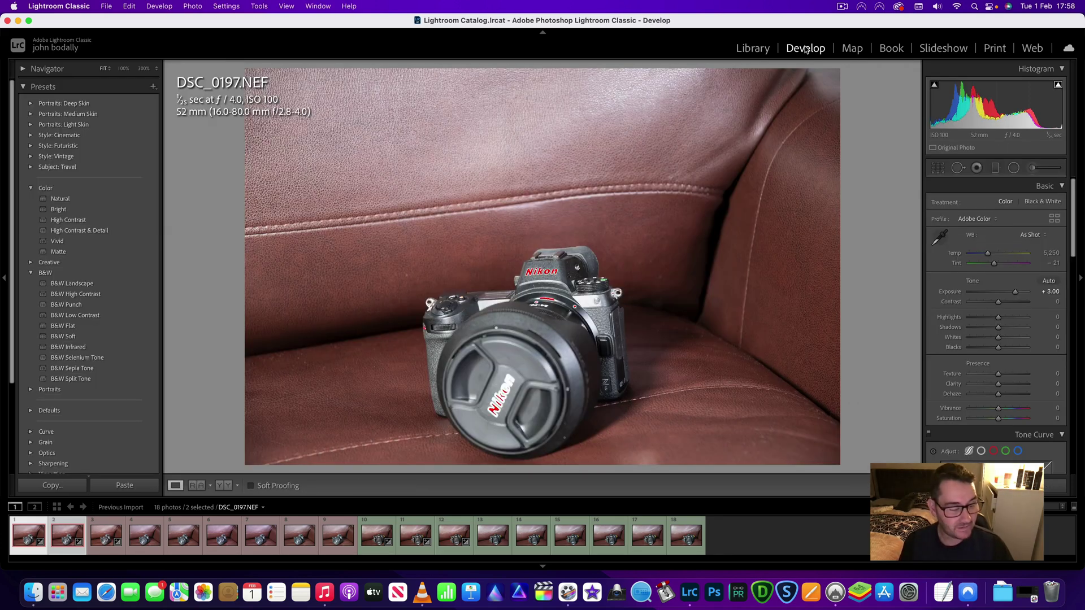
pyautogui.click(103, 534)
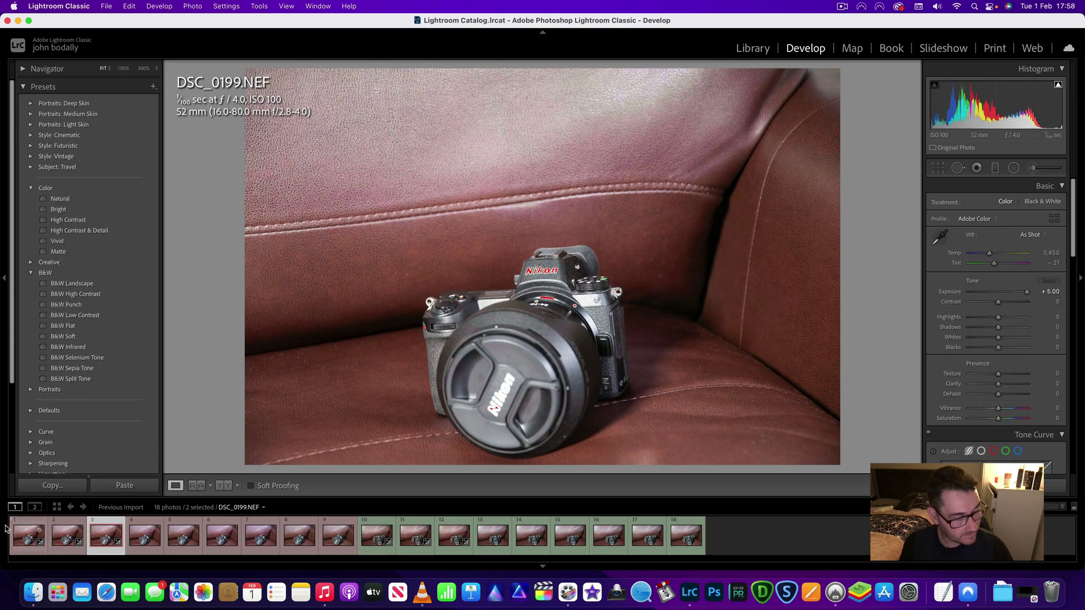
pyautogui.click(34, 534)
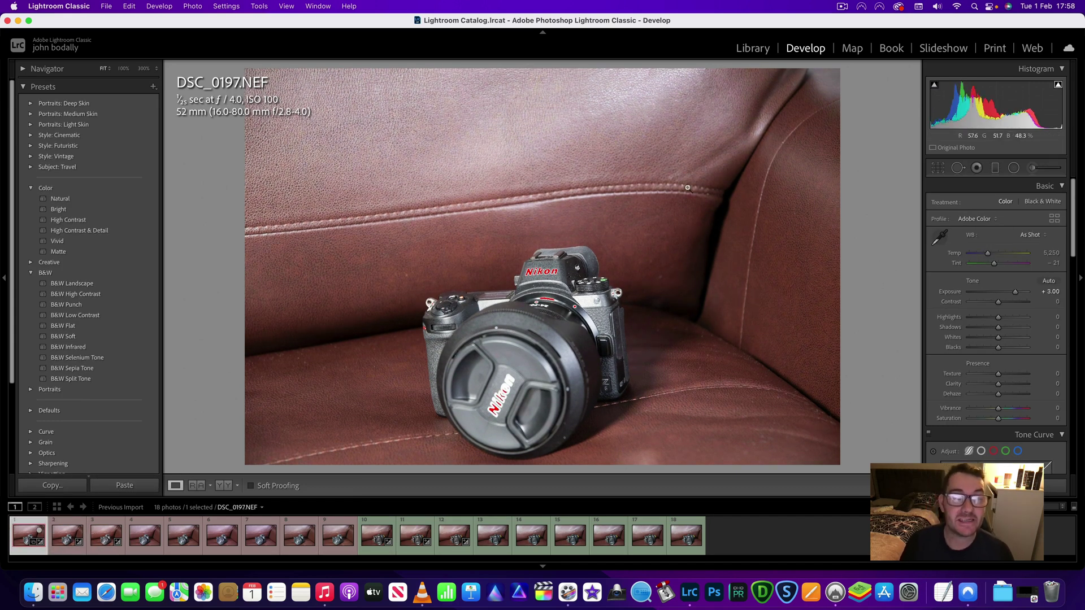
pyautogui.press('\\')
pyautogui.press('\\')
pyautogui.press('\\')
pyautogui.press('\\')
pyautogui.press('\\')
pyautogui.press('\\')
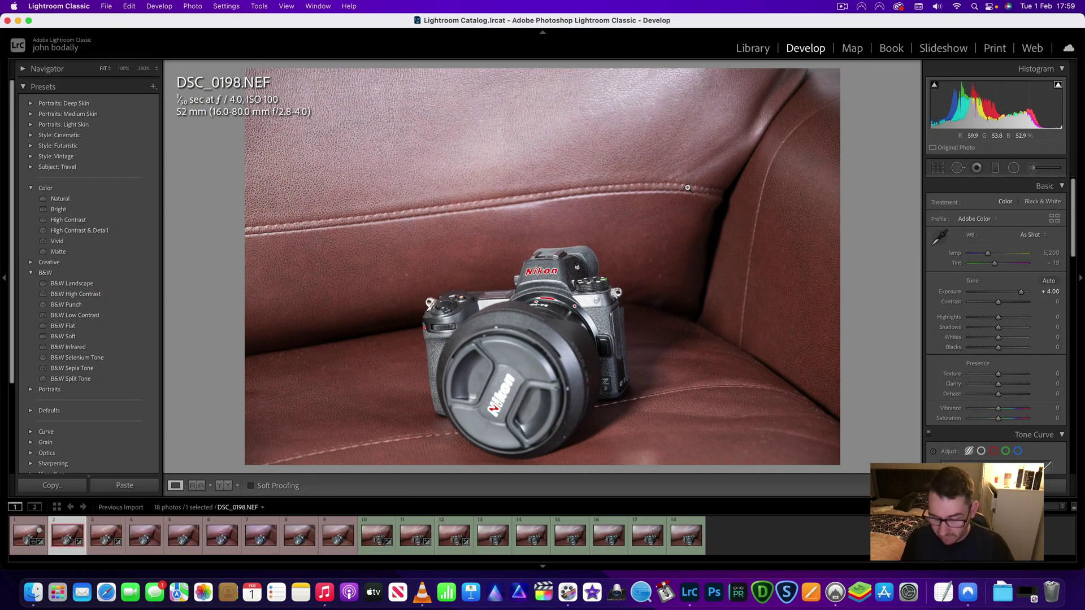
# Step: Flip DSC_0198 between its dark original and +4.00 edit, then advance to DSC_0199
pyautogui.press('\\')
pyautogui.press('\\')
pyautogui.press('\\')
pyautogui.press('\\')
pyautogui.press('\\')
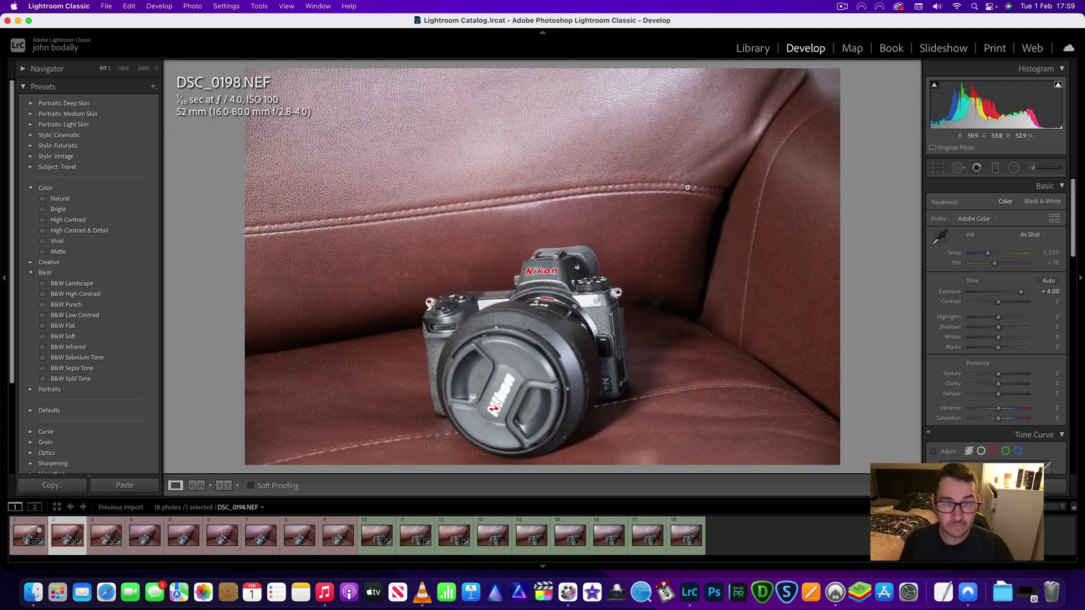
pyautogui.press('\\')
pyautogui.press('\\')
pyautogui.press('\\')
pyautogui.press('\\')
pyautogui.press('\\')
pyautogui.press('\\')
pyautogui.press('\\')
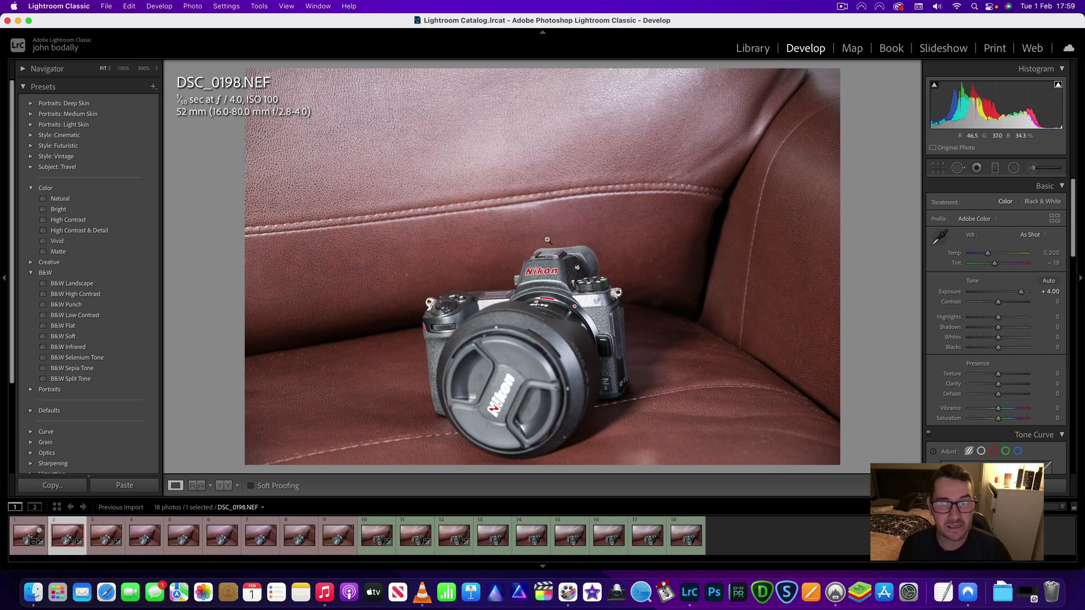
pyautogui.press('\\')
pyautogui.press('\\')
pyautogui.press('\\')
pyautogui.press('\\')
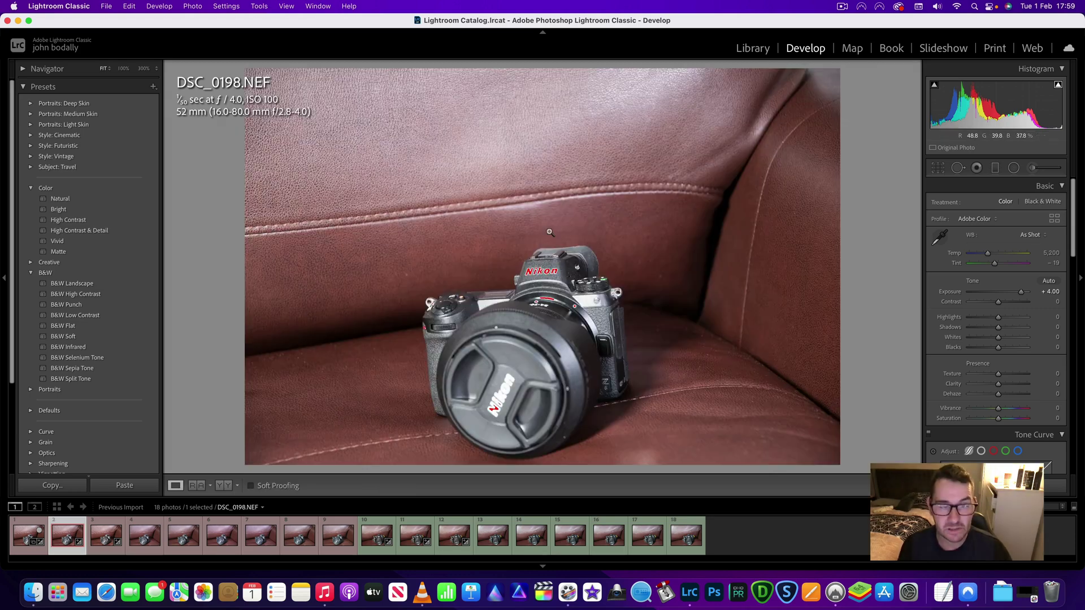
pyautogui.press('\\')
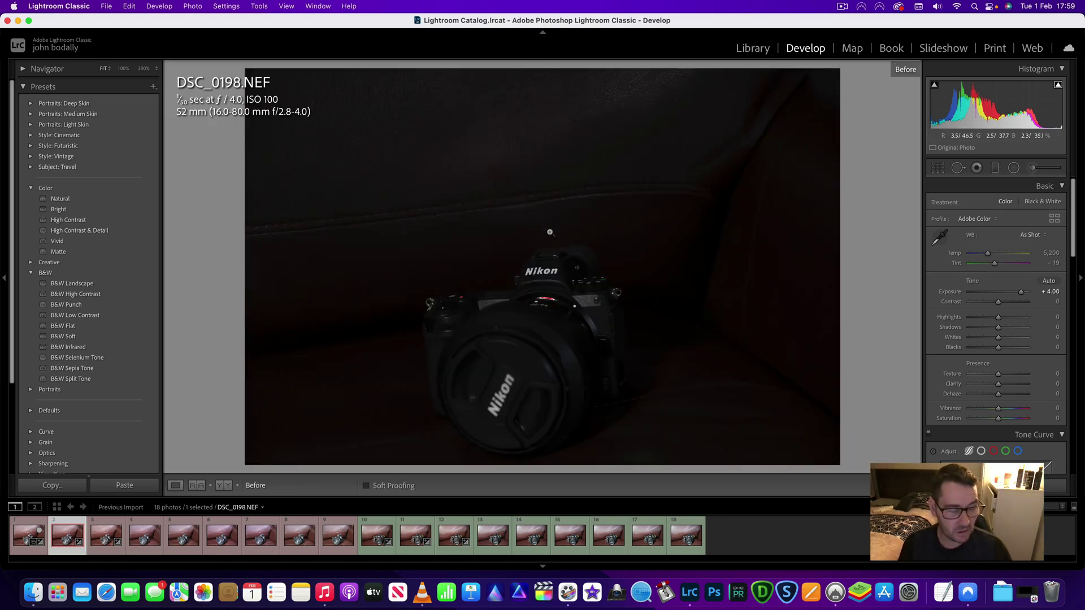
pyautogui.press('Right')
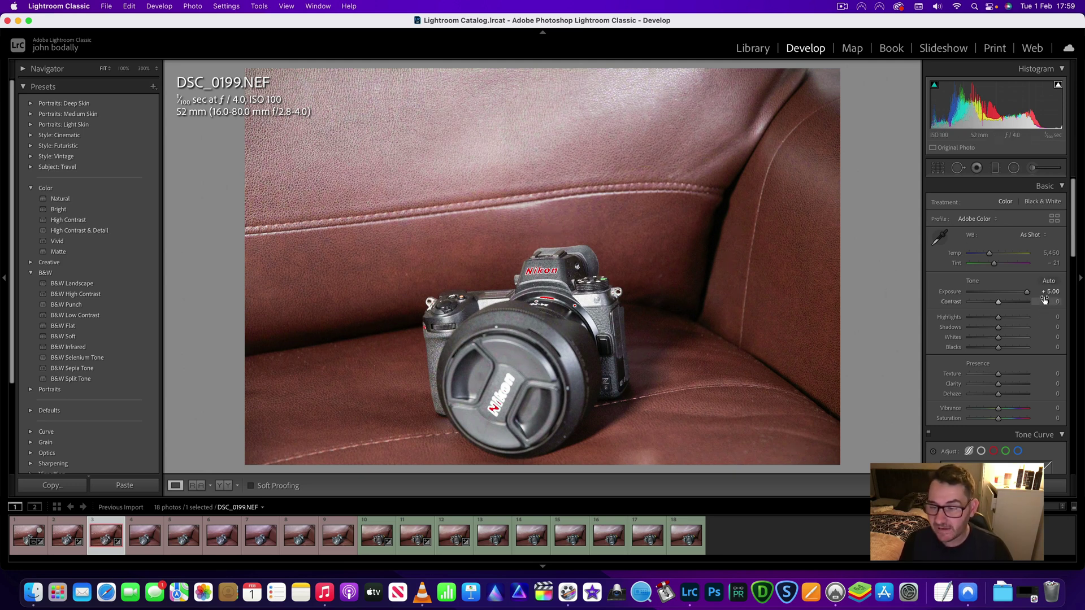
# Step: Compare DSC_0199 with its dark original, then step ahead to DSC_0205
pyautogui.press('\\')
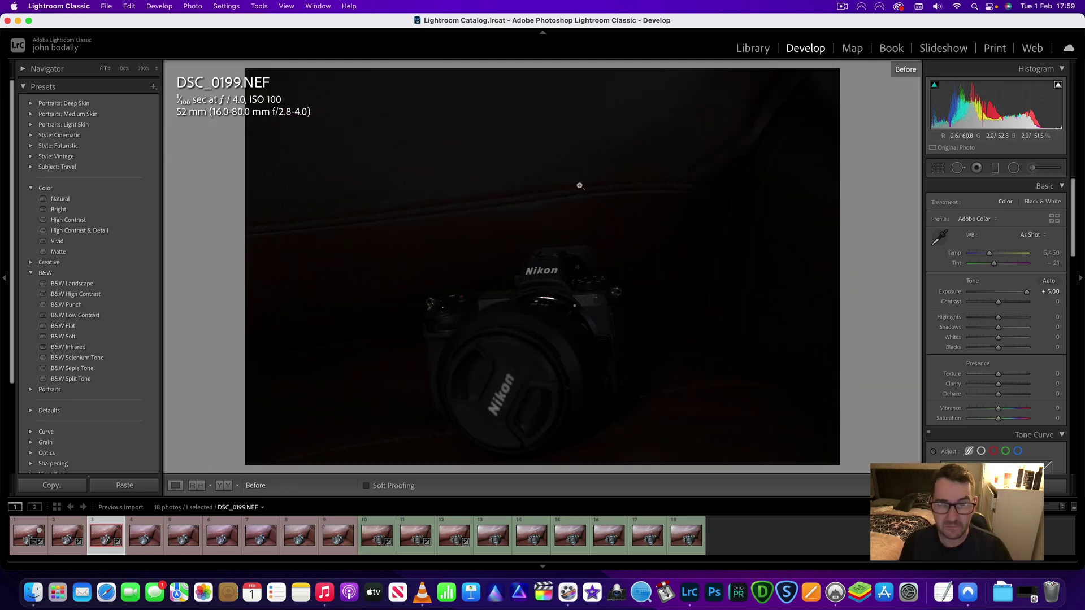
pyautogui.press('\\')
pyautogui.press('\\')
pyautogui.press('\\')
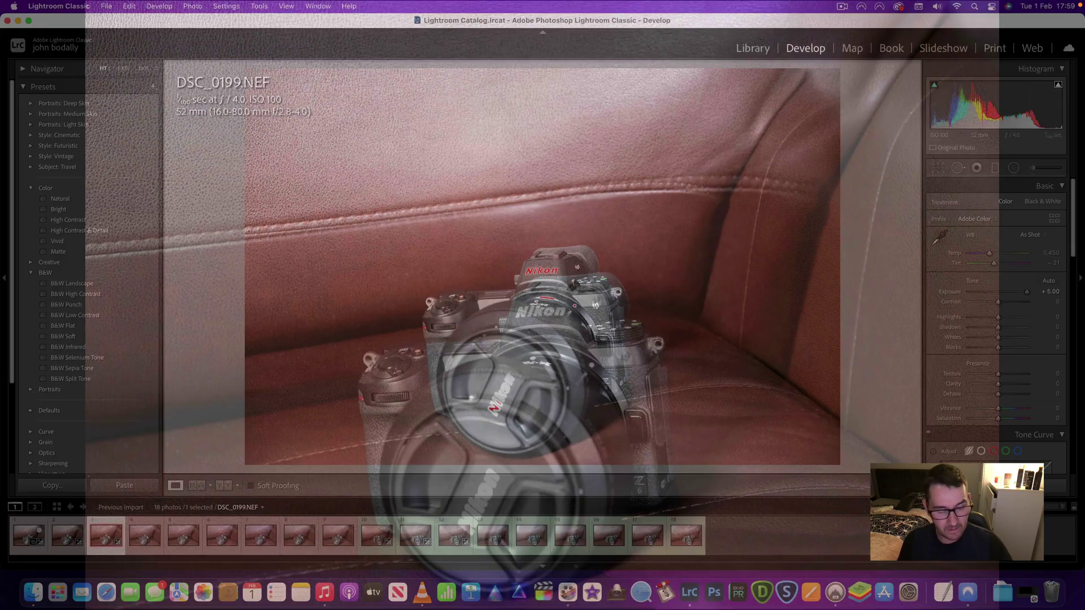
pyautogui.press('Right')
pyautogui.press('Right')
pyautogui.press('Right')
pyautogui.press('Right')
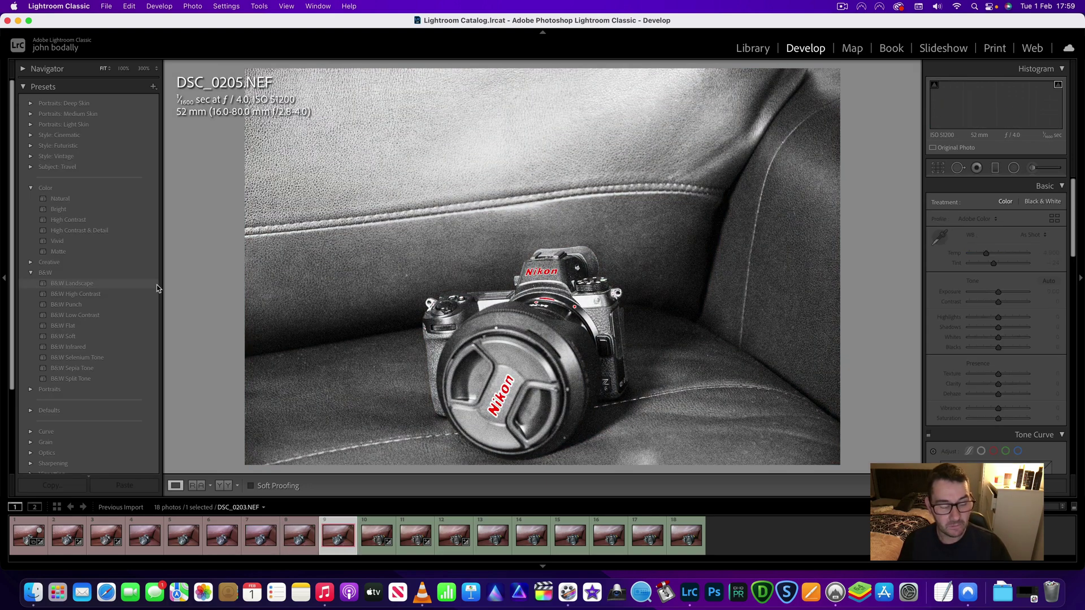
pyautogui.press('Right')
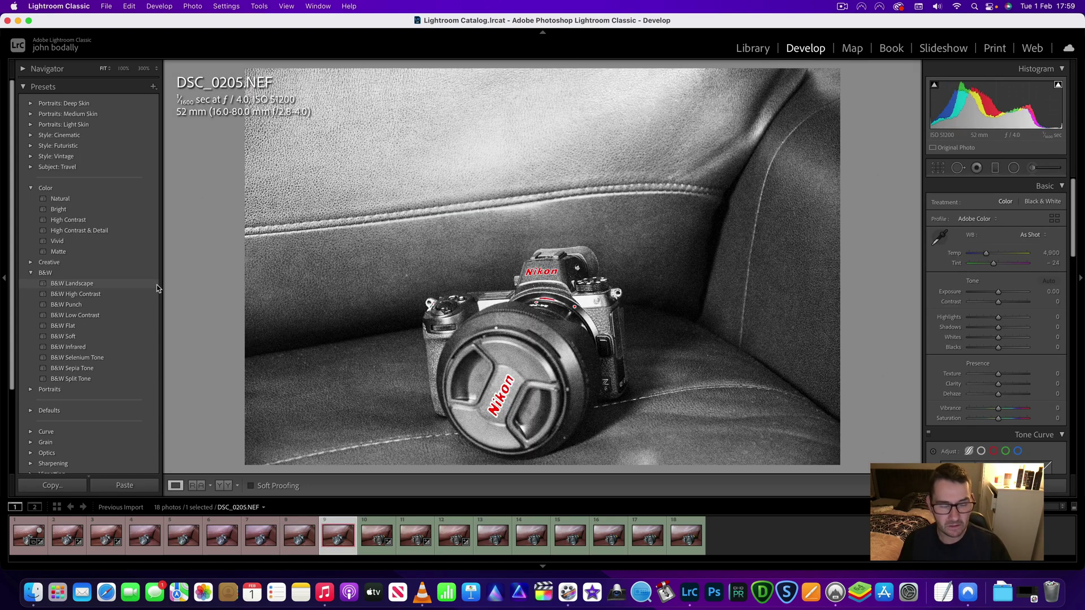
# Step: Check DSC_0152 against its original, then show DSC_0153's dark original
pyautogui.press('Right')
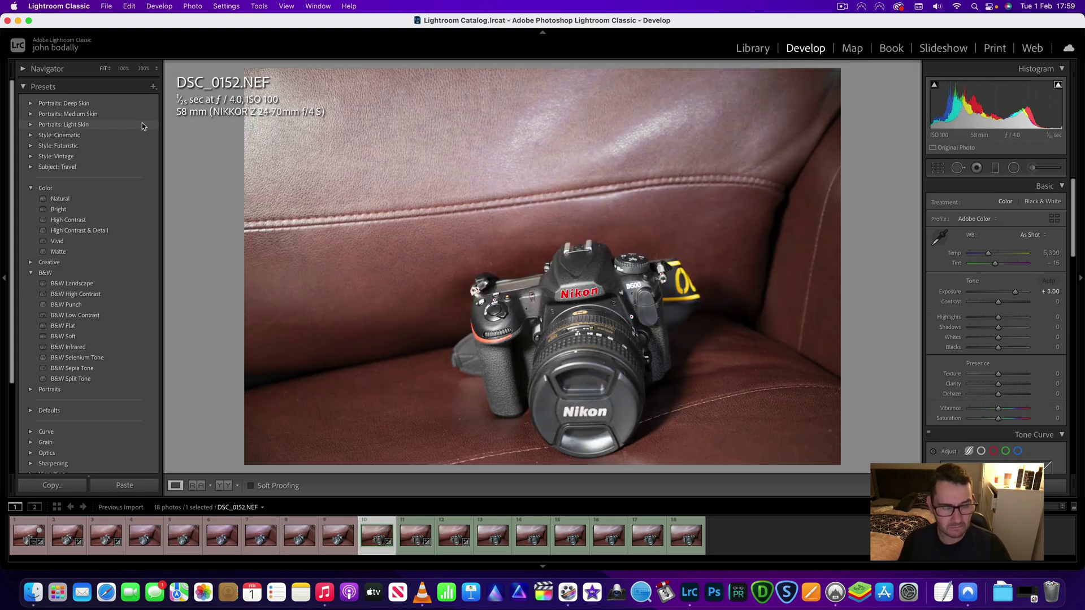
pyautogui.press('Left')
pyautogui.press('Left')
pyautogui.press('Right')
pyautogui.press('Right')
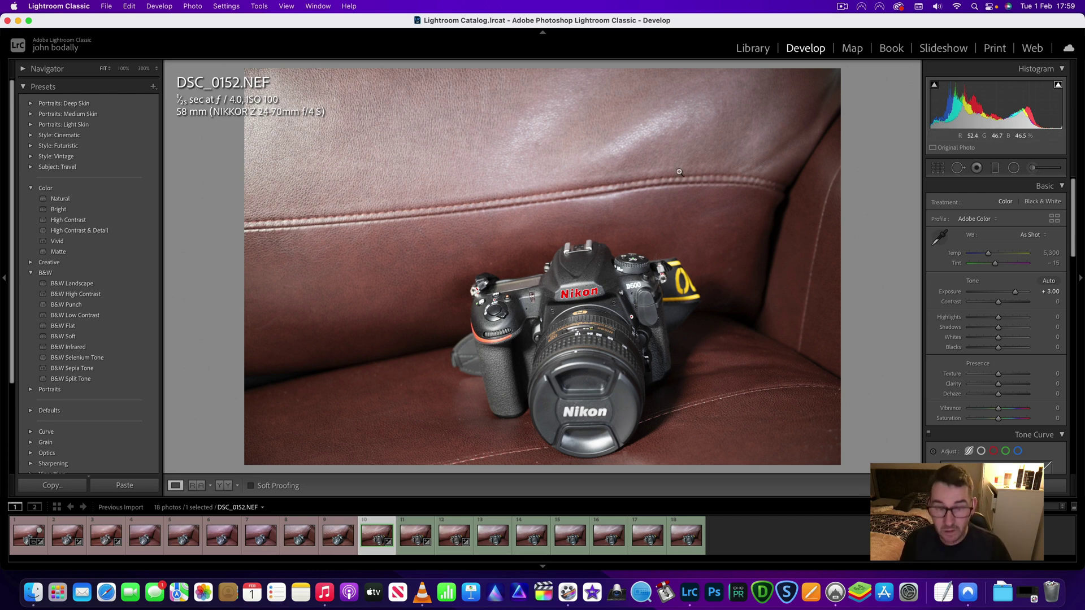
pyautogui.press('\\')
pyautogui.press('\\')
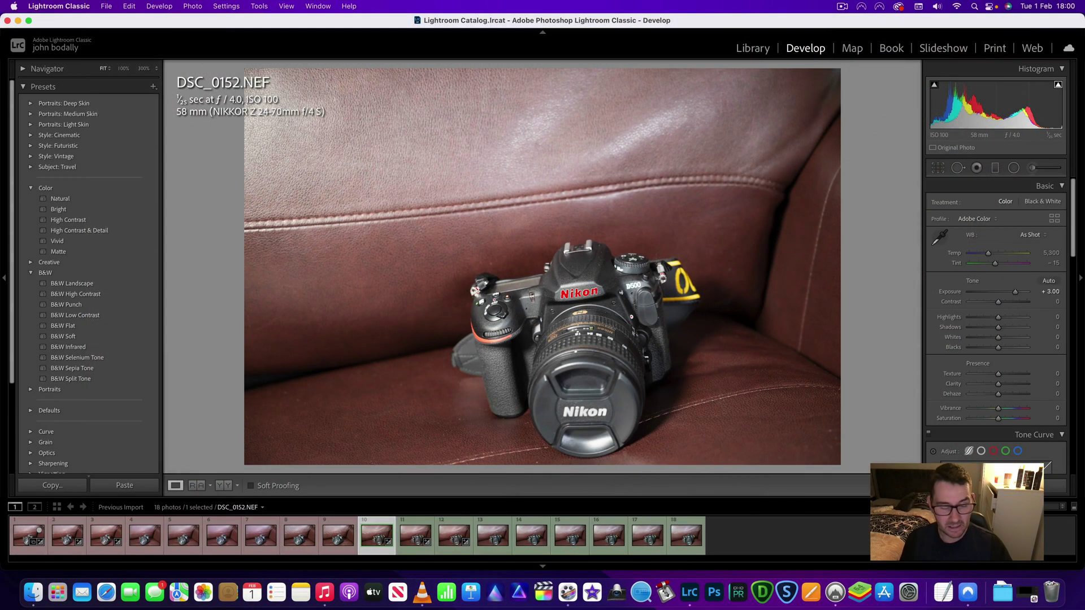
pyautogui.press('Right')
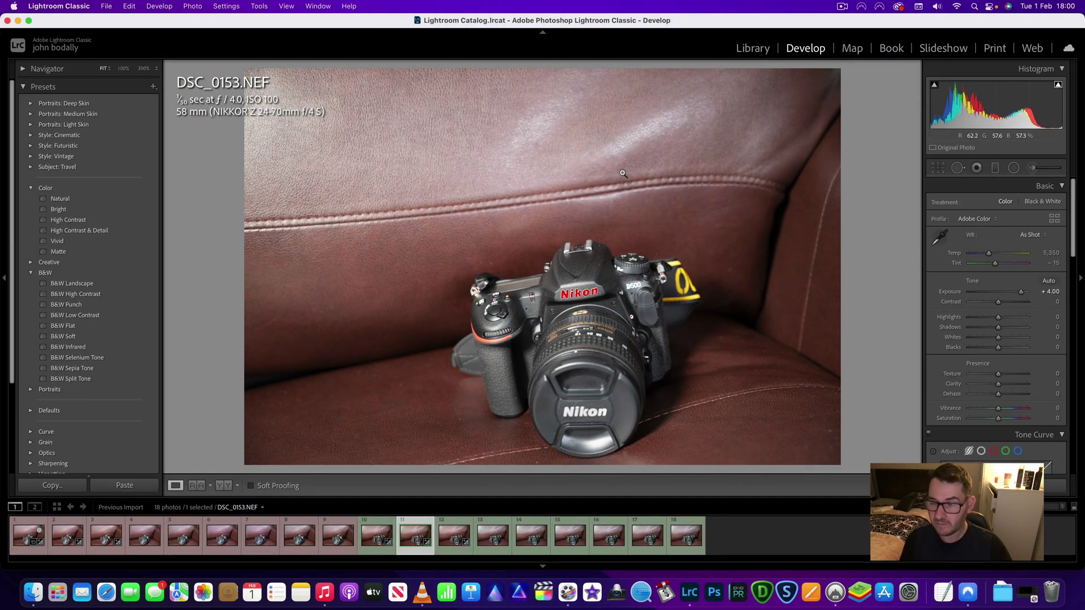
pyautogui.press('\\')
pyautogui.press('\\')
pyautogui.press('\\')
pyautogui.press('\\')
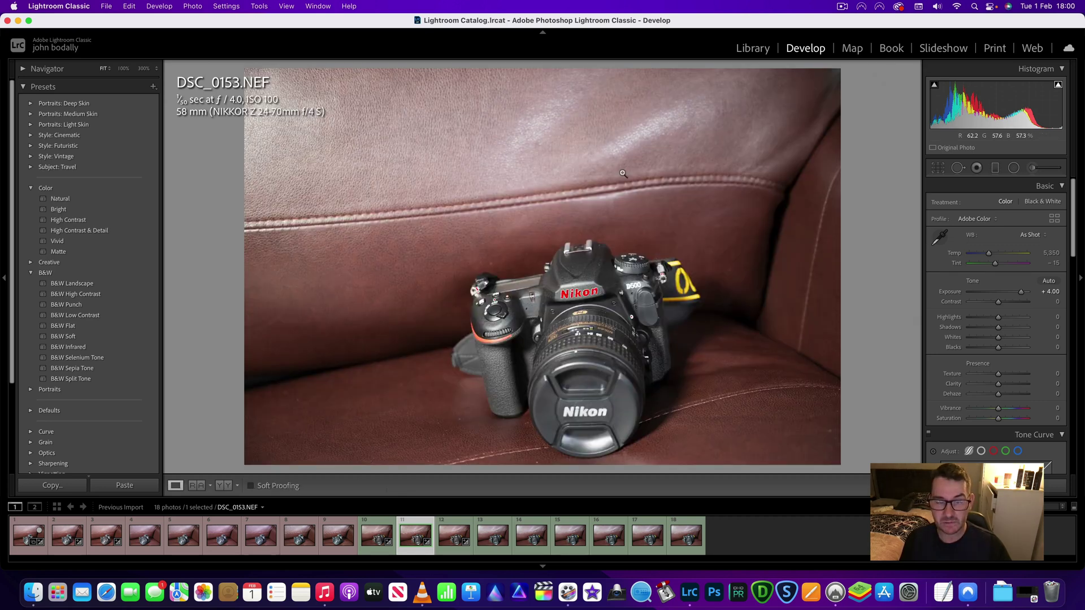